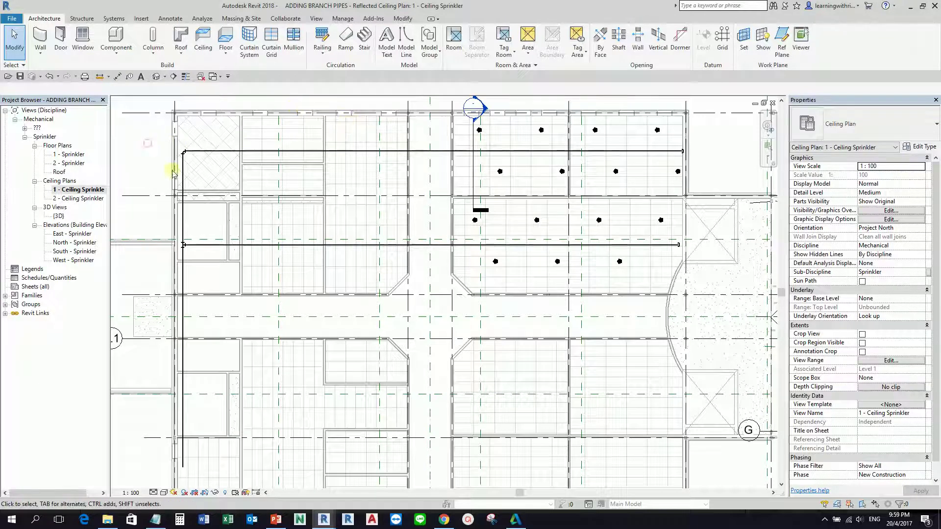
Inspect the system type of the lower horizontal main pipe and of the whole connected pipe network.
{"action": "scroll", "coordinate": [226, 294], "scroll_direction": "down", "scroll_amount": 1}
{"action": "scroll", "coordinate": [225, 290], "scroll_direction": "up", "scroll_amount": 1}
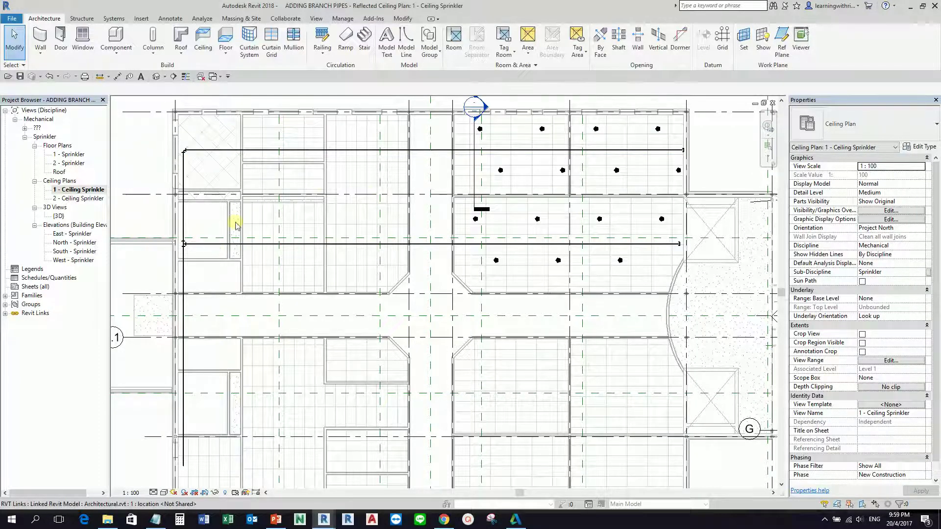
{"action": "left_click", "coordinate": [212, 247]}
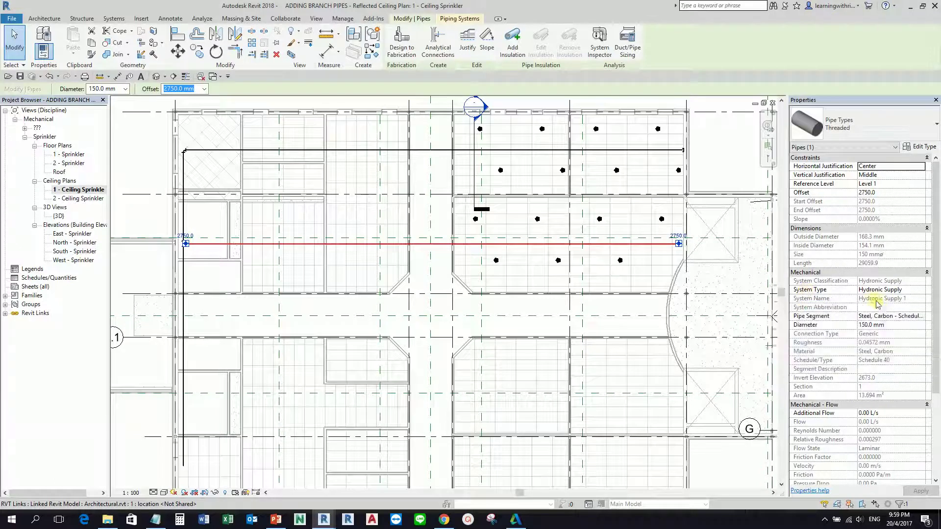
{"action": "left_click", "coordinate": [143, 167]}
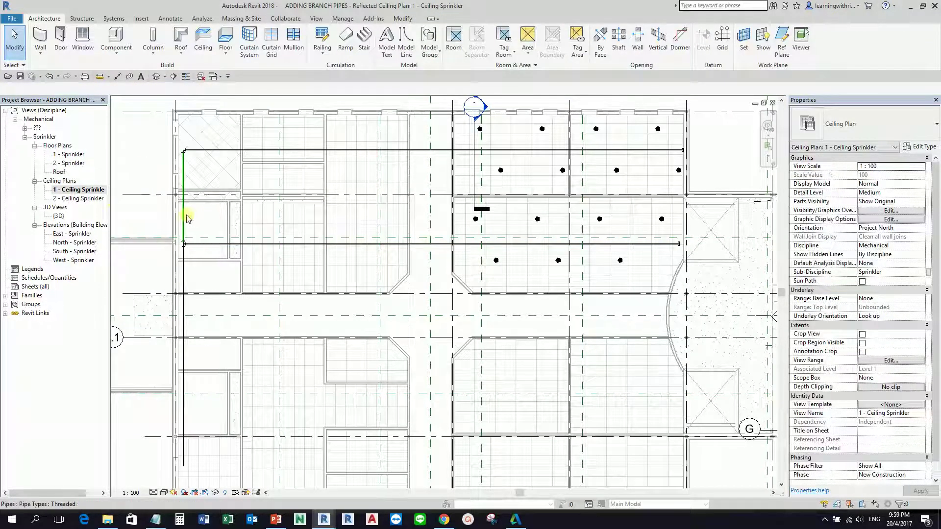
{"action": "key", "text": "Tab"}
{"action": "key", "text": "Tab"}
{"action": "left_click", "coordinate": [184, 219]}
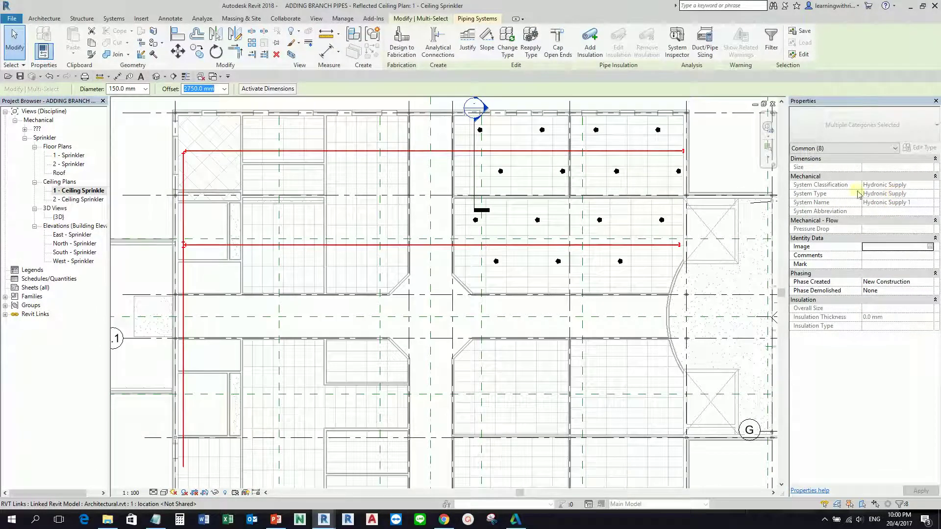
{"action": "left_click", "coordinate": [149, 161]}
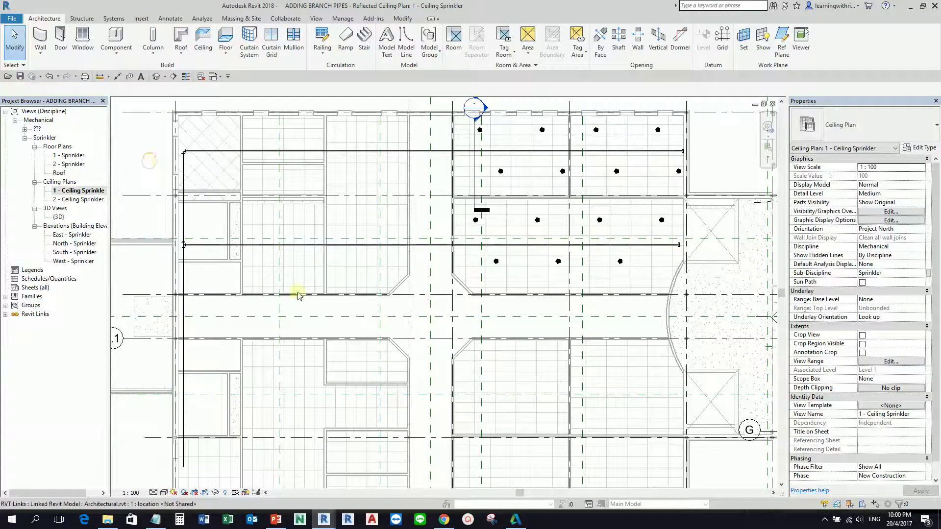
Change the lower horizontal main pipe's system type to Fire Protection Wet.
{"action": "left_click", "coordinate": [210, 248]}
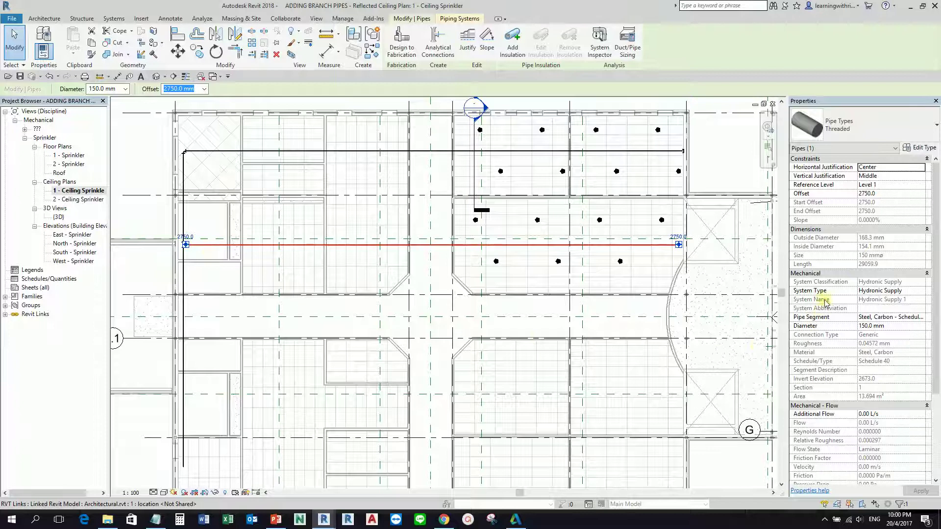
{"action": "left_click", "coordinate": [914, 292]}
{"action": "left_click", "coordinate": [921, 292]}
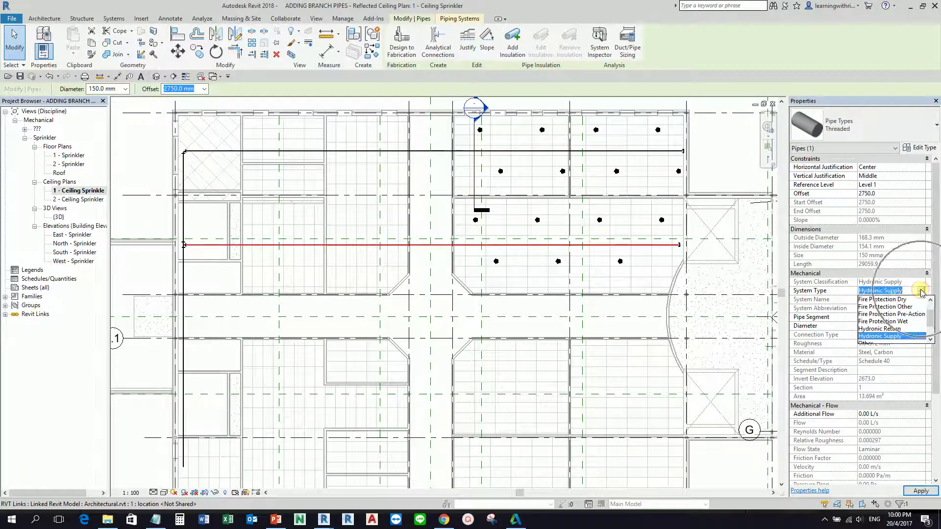
{"action": "left_click", "coordinate": [889, 322]}
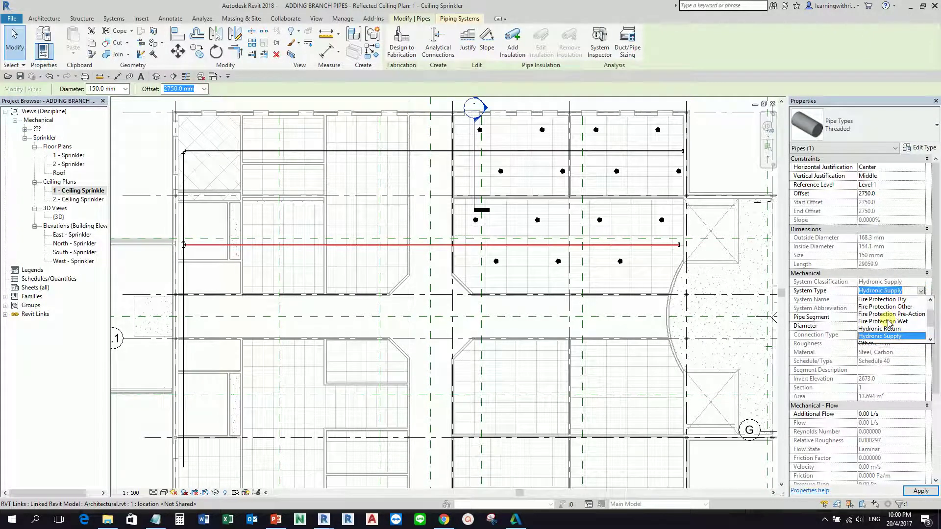
{"action": "left_click", "coordinate": [543, 131]}
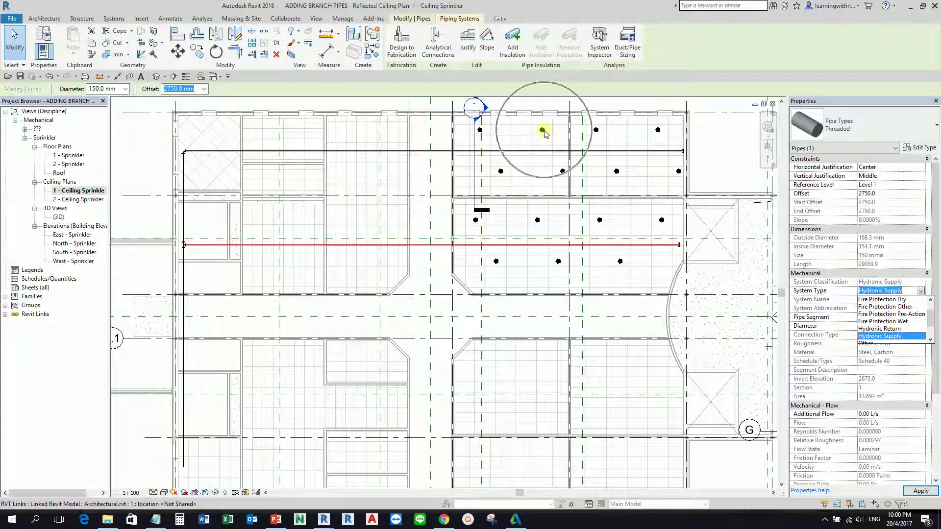
{"action": "left_click", "coordinate": [883, 322]}
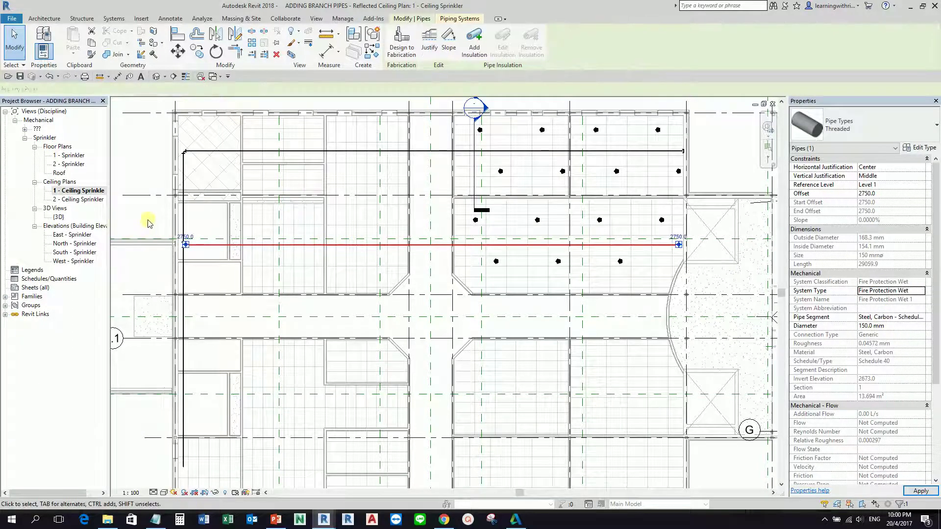
Check the system type of the lower horizontal main and both vertical pipe segments connected to it.
{"action": "left_click", "coordinate": [263, 244]}
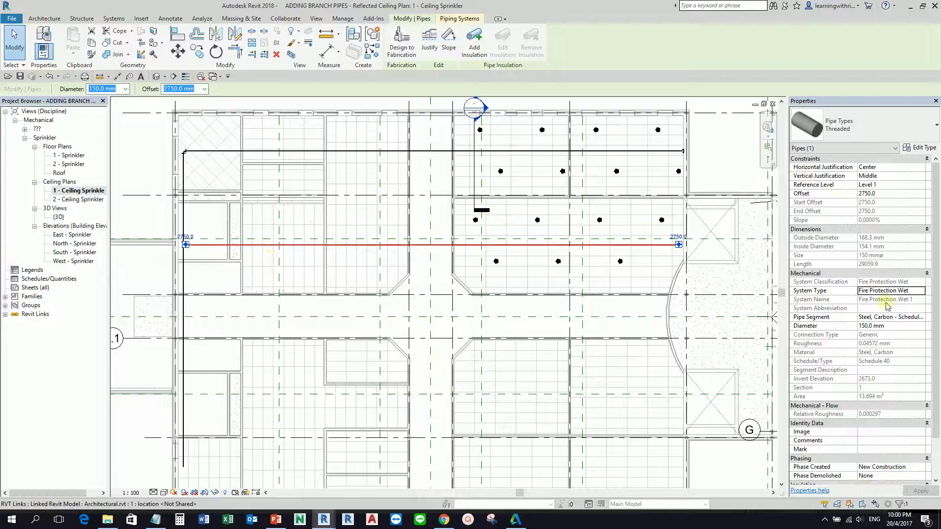
{"action": "left_click", "coordinate": [151, 211]}
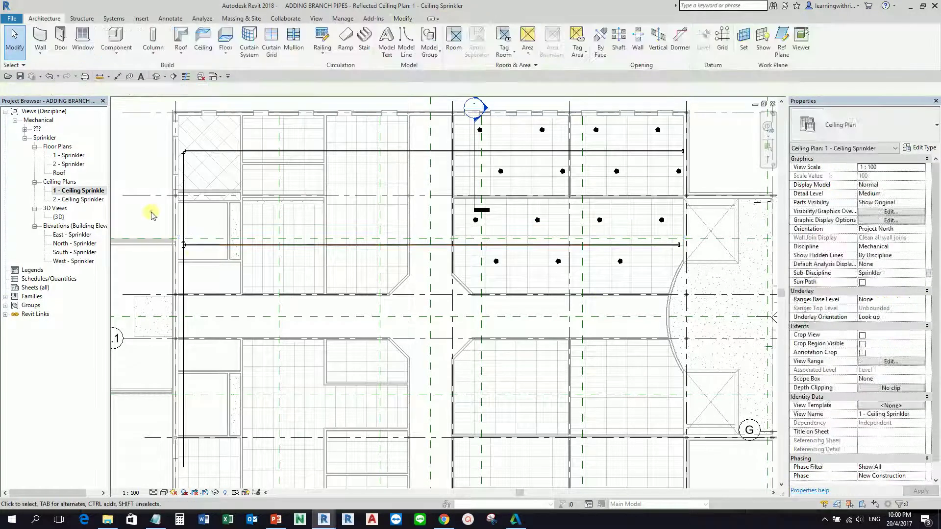
{"action": "left_click", "coordinate": [185, 215]}
{"action": "left_click", "coordinate": [874, 291]}
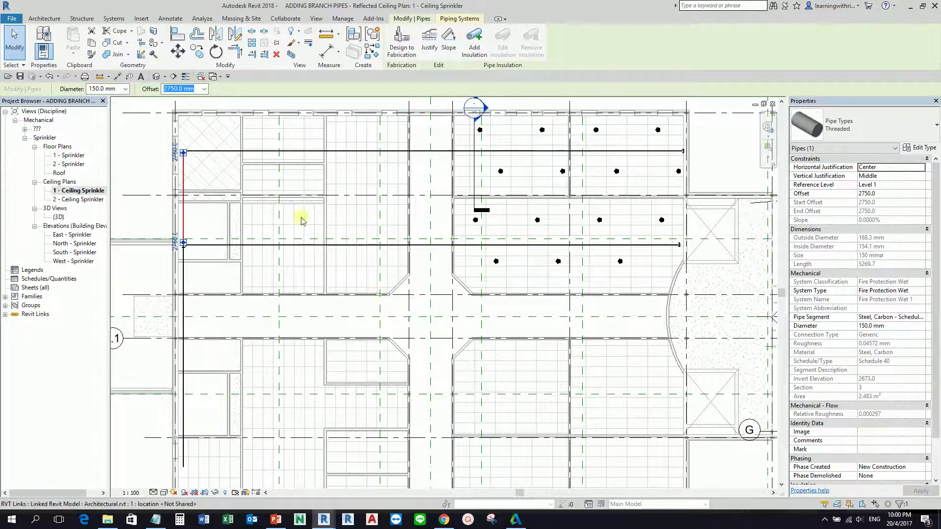
{"action": "key", "text": "Escape"}
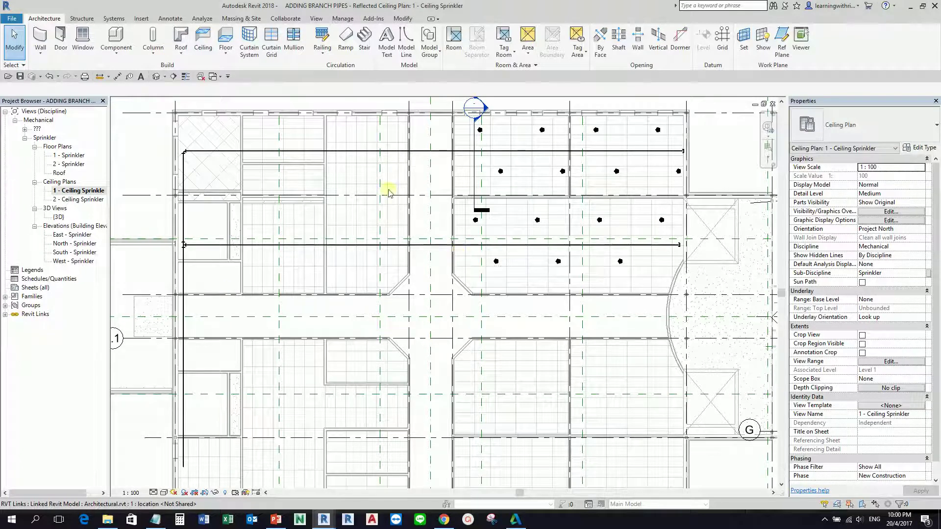
{"action": "left_click", "coordinate": [184, 330]}
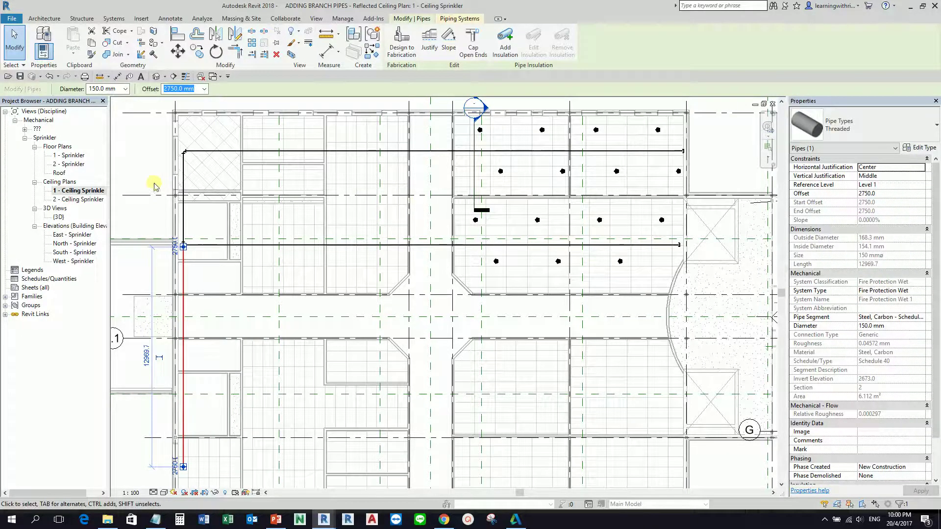
{"action": "left_click", "coordinate": [141, 164]}
Connect the upper-left sprinkler beside the section marker into the upper horizontal main pipe with Connect Into.
{"action": "scroll", "coordinate": [540, 344], "scroll_direction": "down", "scroll_amount": 2}
{"action": "scroll", "coordinate": [410, 276], "scroll_direction": "up", "scroll_amount": 4}
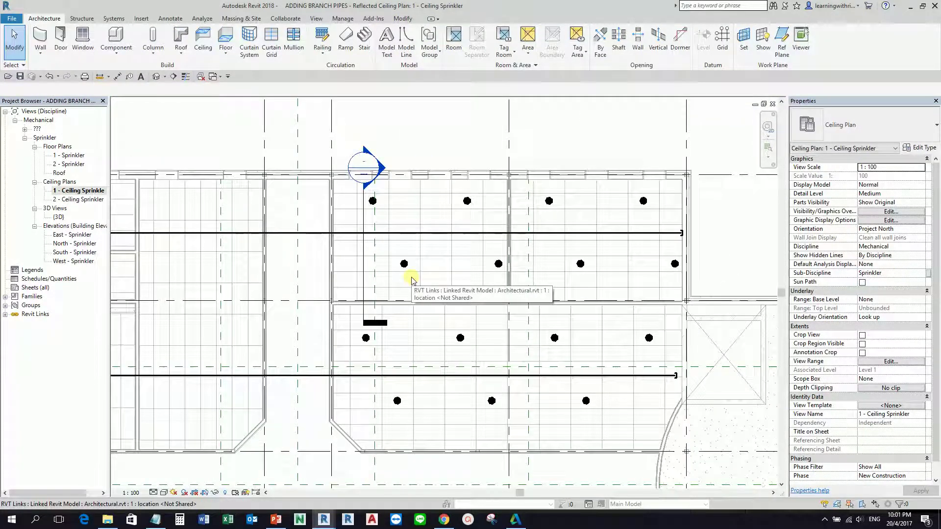
{"action": "scroll", "coordinate": [378, 185], "scroll_direction": "up", "scroll_amount": 2}
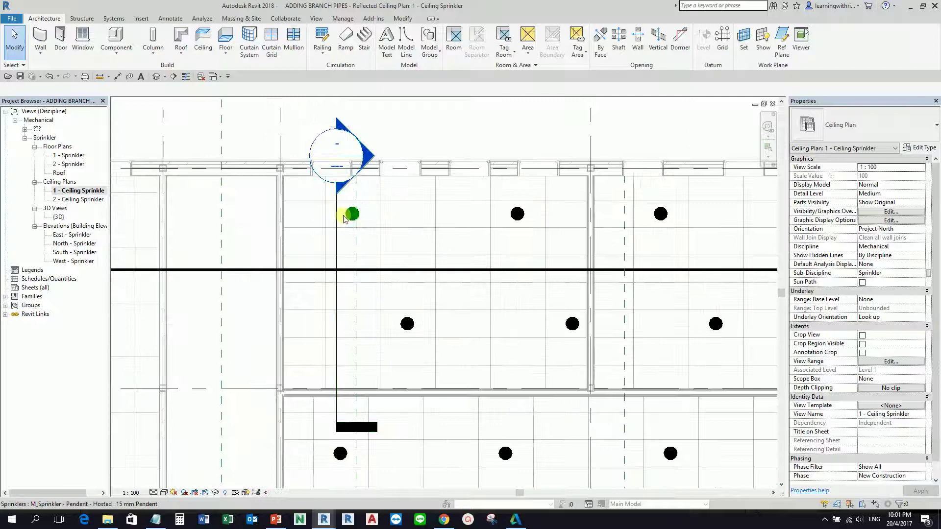
{"action": "scroll", "coordinate": [349, 218], "scroll_direction": "up", "scroll_amount": 2}
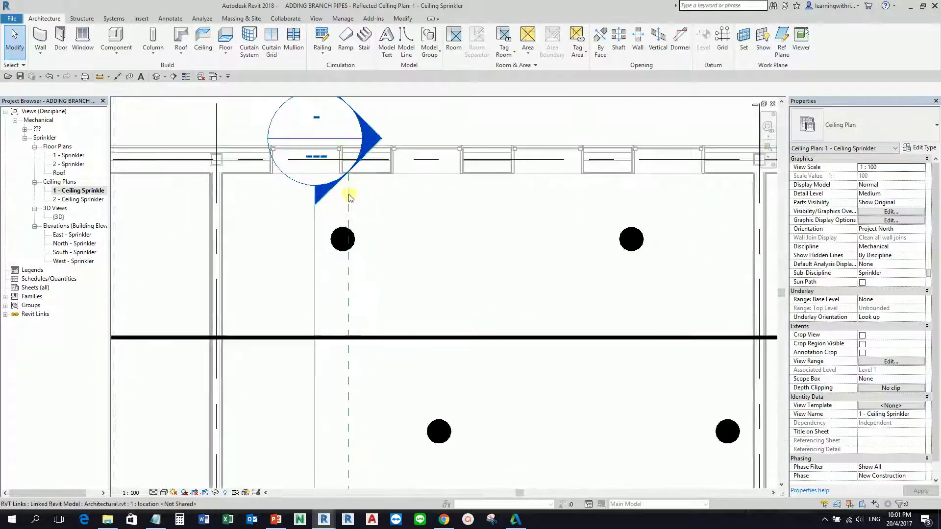
{"action": "left_click", "coordinate": [340, 237]}
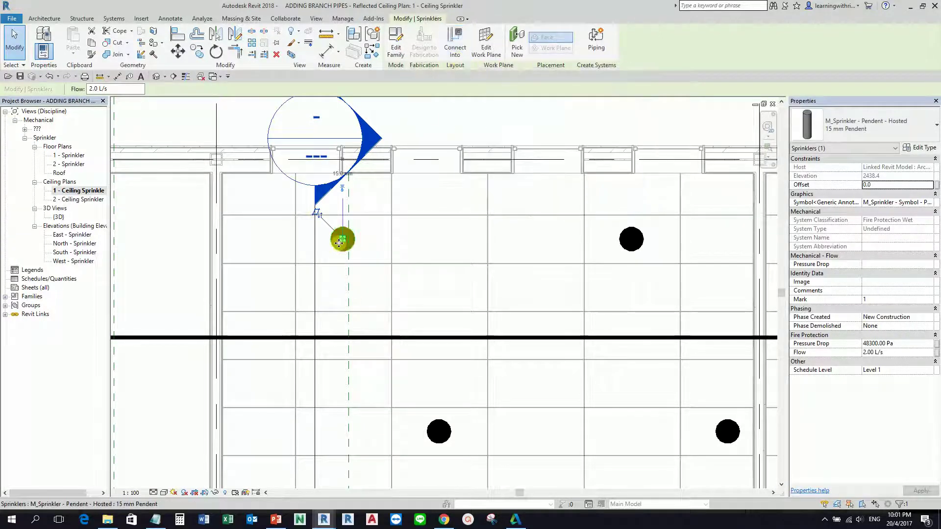
{"action": "left_click", "coordinate": [457, 56]}
{"action": "key", "text": "Escape"}
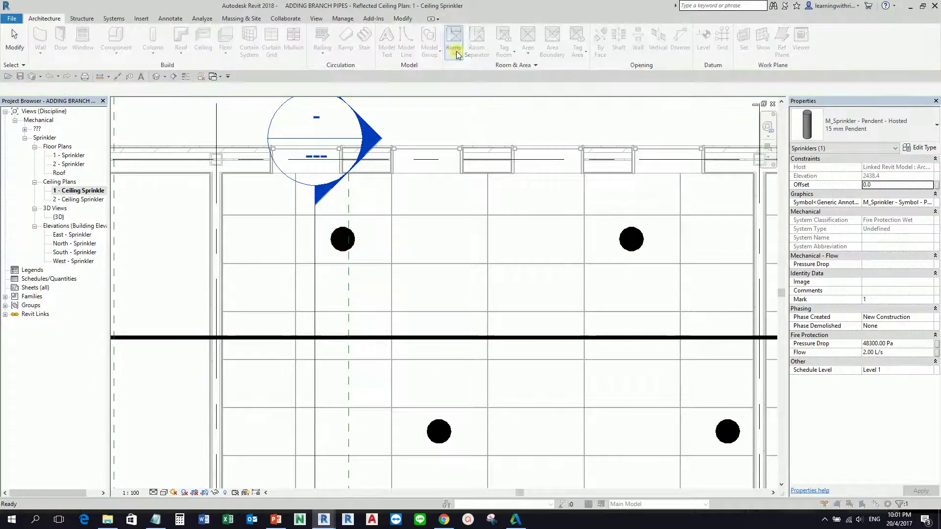
{"action": "left_click", "coordinate": [339, 338]}
{"action": "left_click", "coordinate": [338, 339]}
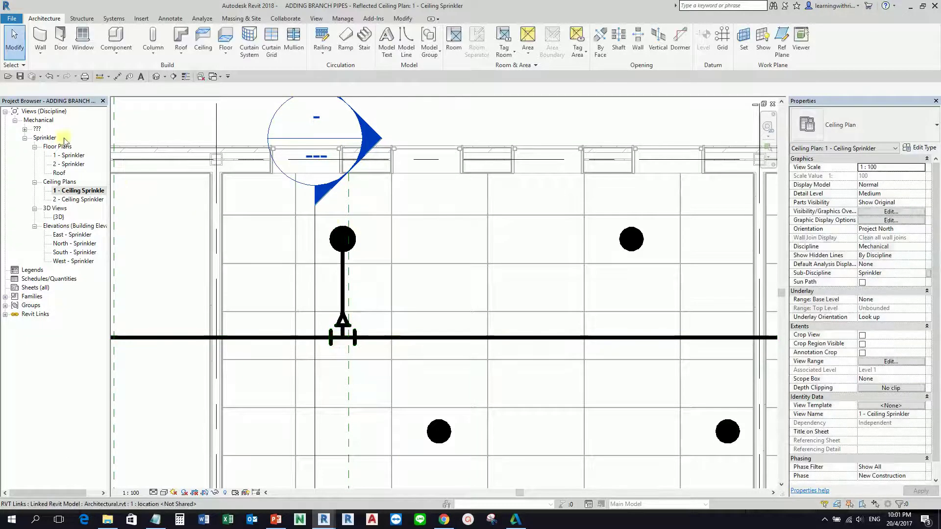
{"action": "left_click", "coordinate": [21, 51]}
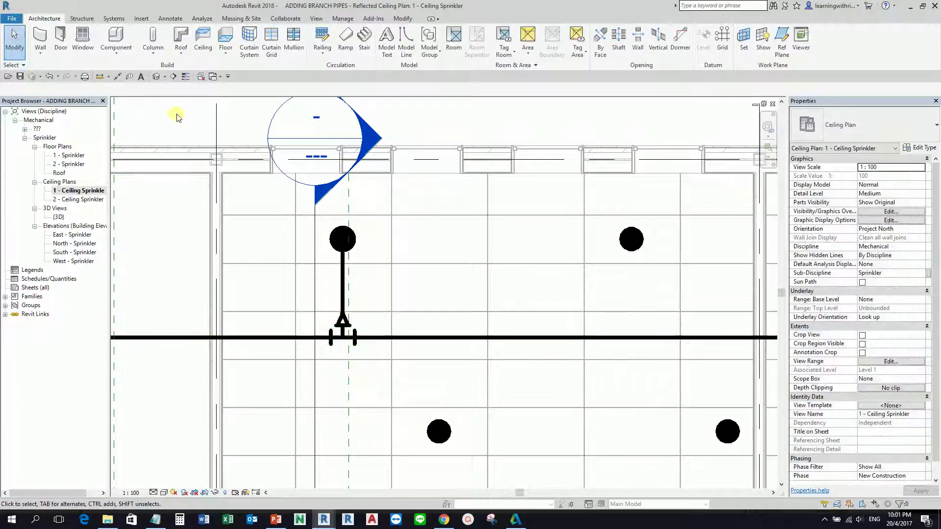
Open the 3D view with thin lines enabled and inspect the new branch pipe and its tee connection.
{"action": "left_click", "coordinate": [156, 77]}
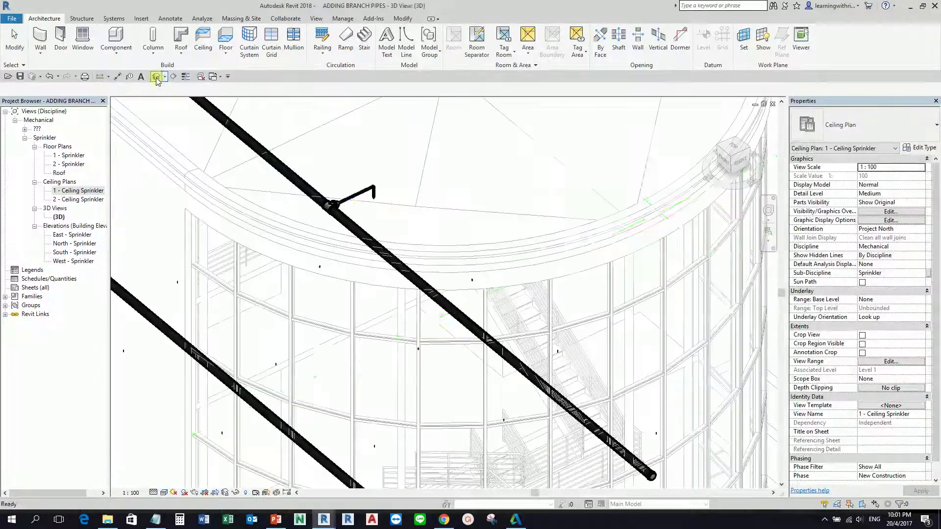
{"action": "scroll", "coordinate": [332, 201], "scroll_direction": "up", "scroll_amount": 3}
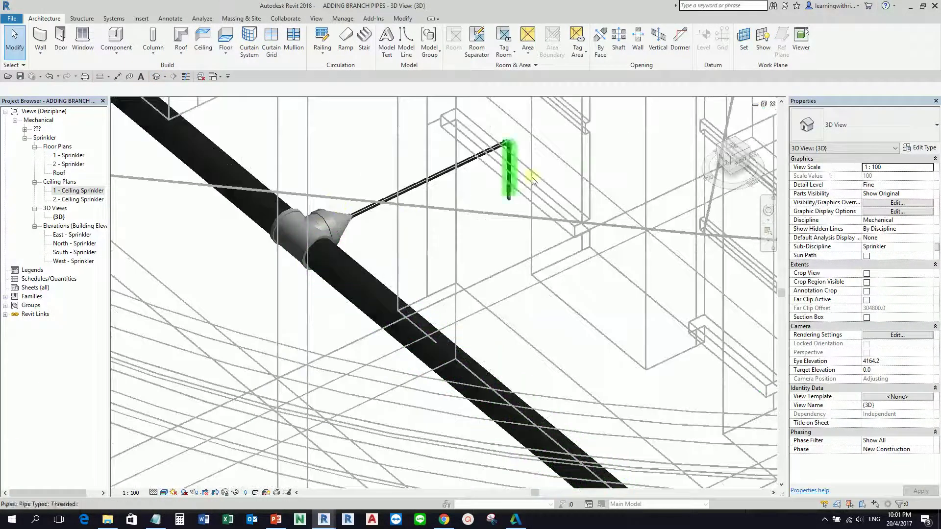
{"action": "scroll", "coordinate": [387, 201], "scroll_direction": "up", "scroll_amount": 2}
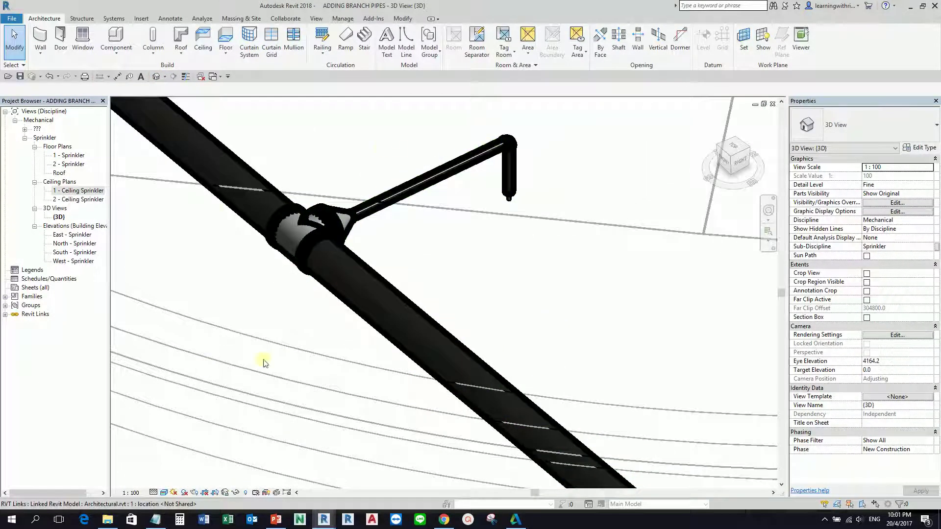
{"action": "left_click", "coordinate": [185, 76]}
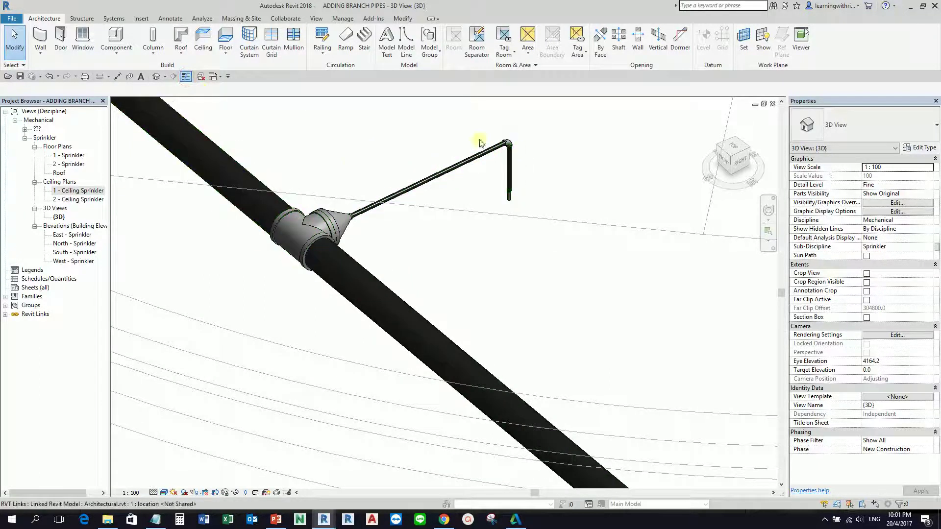
{"action": "middle_click_drag", "start_coordinate": [426, 205], "coordinate": [638, 184], "text": "shift"}
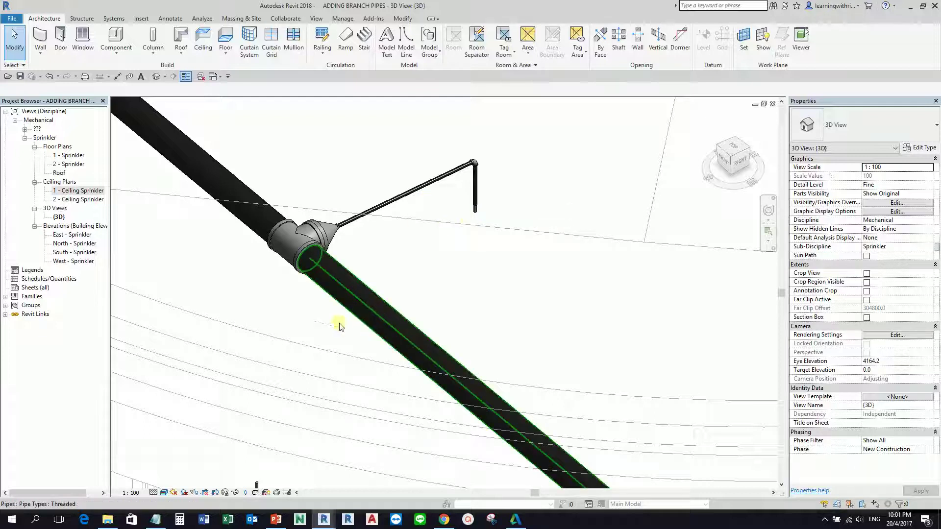
{"action": "scroll", "coordinate": [372, 310], "scroll_direction": "down", "scroll_amount": 2}
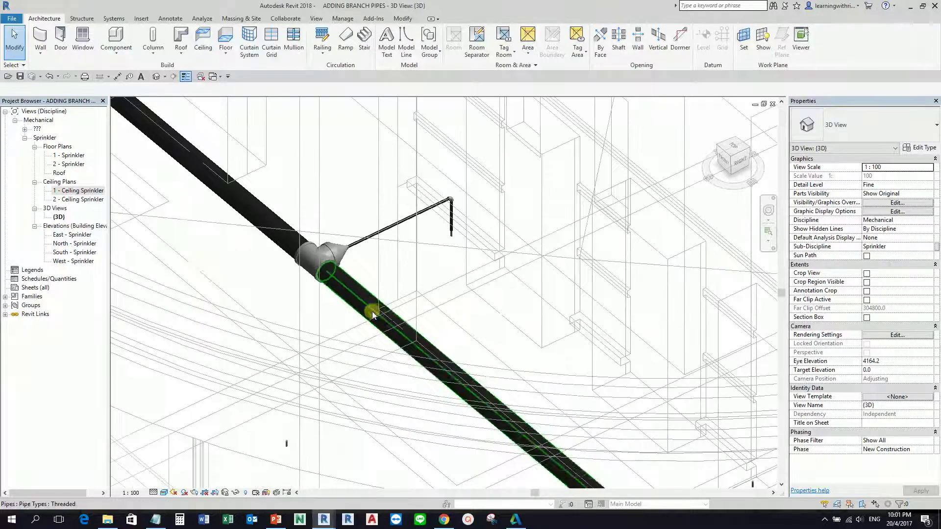
Reopen the 1 - Ceiling Sprinkler plan, close the section view, and tile the plan side by side with the 3D view.
{"action": "double_click", "coordinate": [93, 192]}
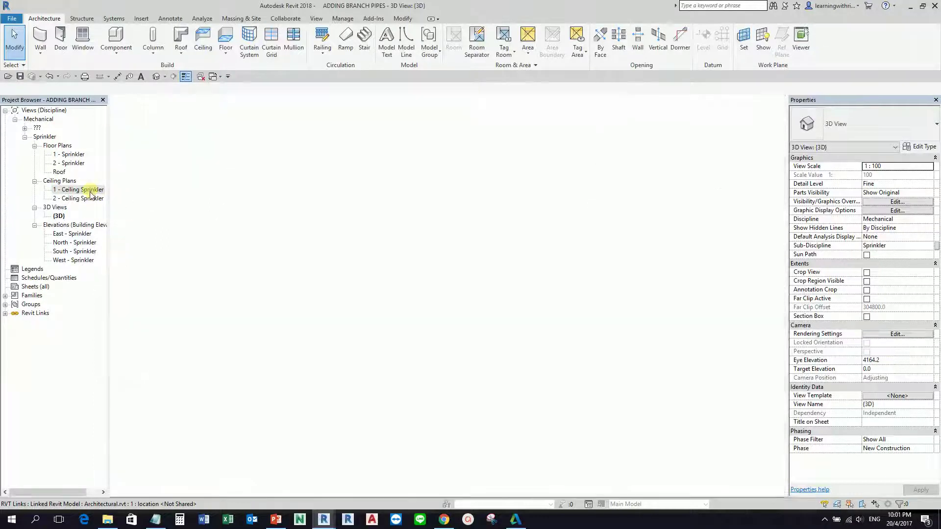
{"action": "scroll", "coordinate": [416, 251], "scroll_direction": "down", "scroll_amount": 2}
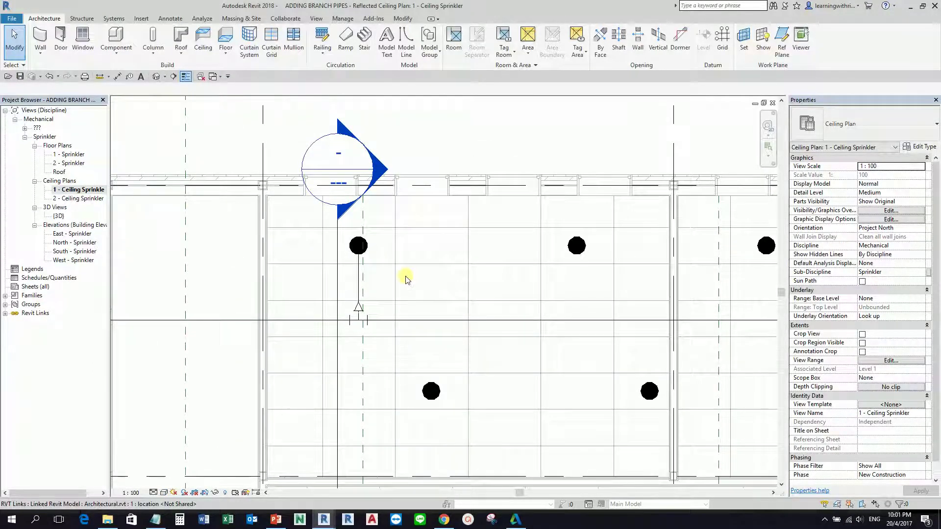
{"action": "key", "text": "w"}
{"action": "key", "text": "t"}
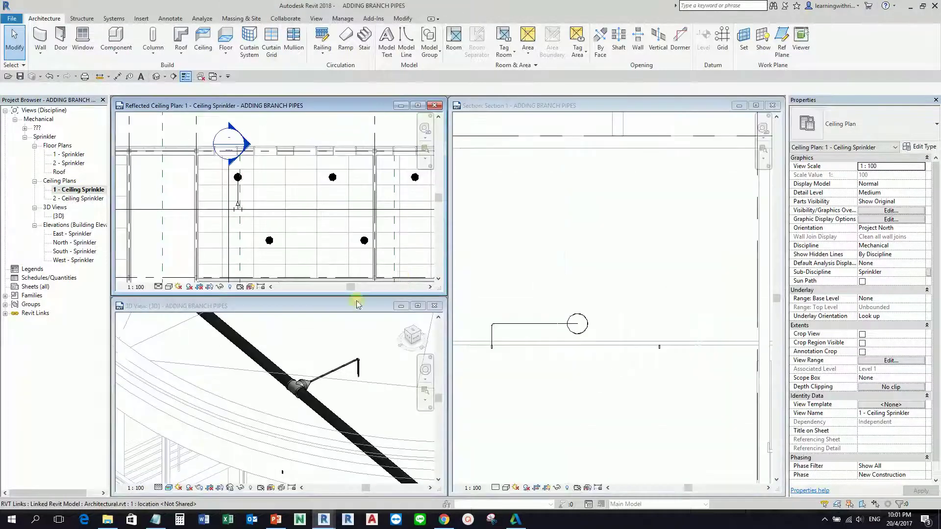
{"action": "left_click", "coordinate": [772, 105]}
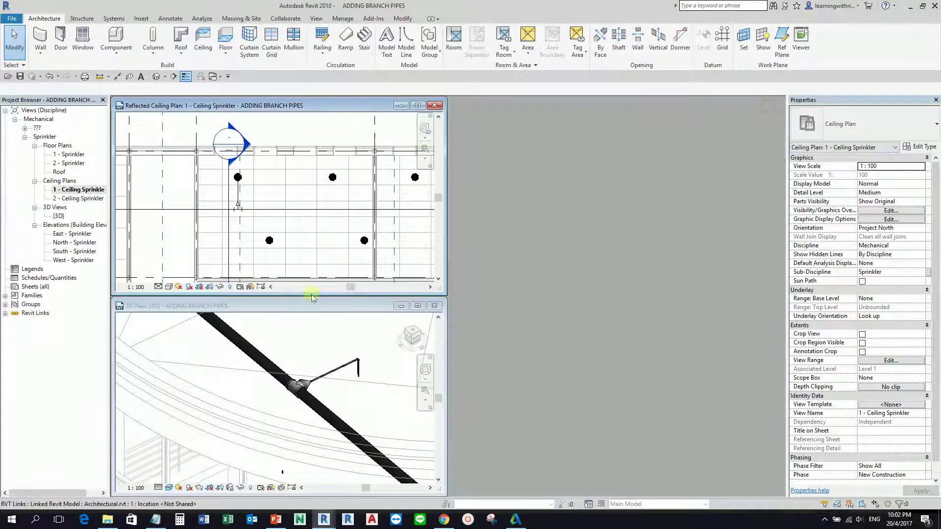
{"action": "key", "text": "w"}
{"action": "key", "text": "t"}
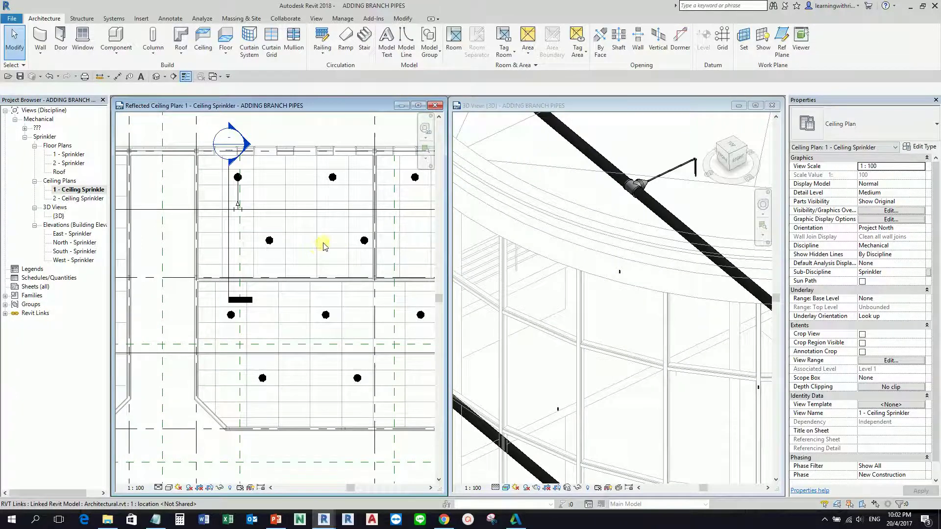
{"action": "scroll", "coordinate": [323, 247], "scroll_direction": "down", "scroll_amount": 3}
{"action": "left_click", "coordinate": [628, 280]}
{"action": "middle_click_drag", "start_coordinate": [629, 279], "coordinate": [542, 263]}
{"action": "left_click", "coordinate": [264, 306]}
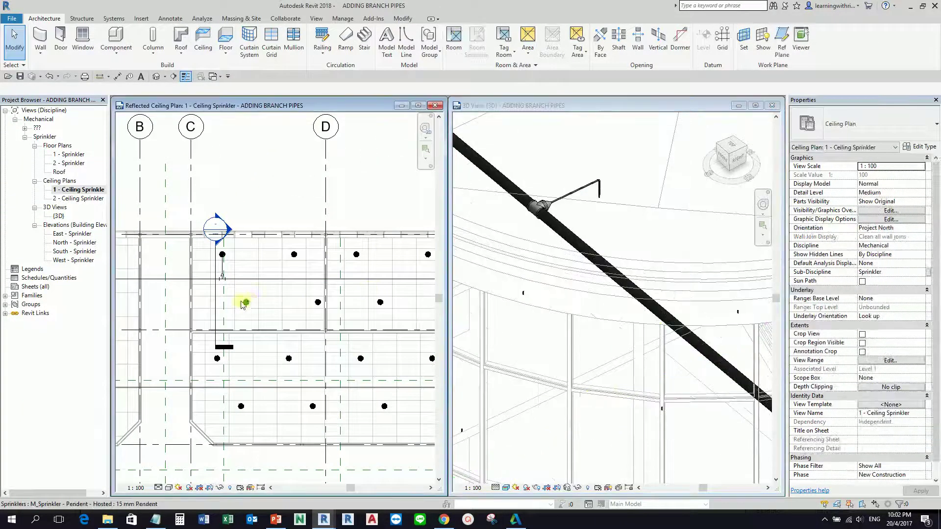
{"action": "scroll", "coordinate": [240, 302], "scroll_direction": "up", "scroll_amount": 5}
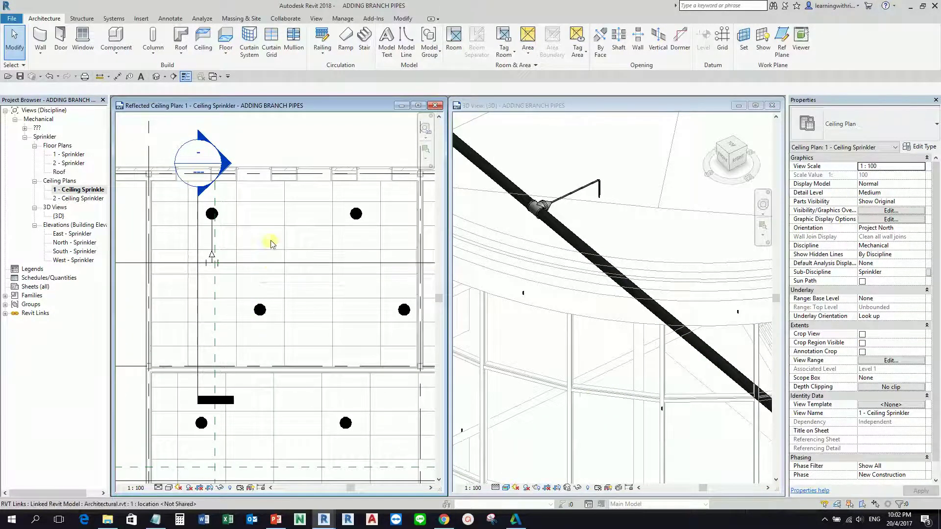
Try to draw a pipe from the left sprinkler below the upper horizontal main straight up to the main at the sprinkler's own elevation.
{"action": "left_click", "coordinate": [261, 310]}
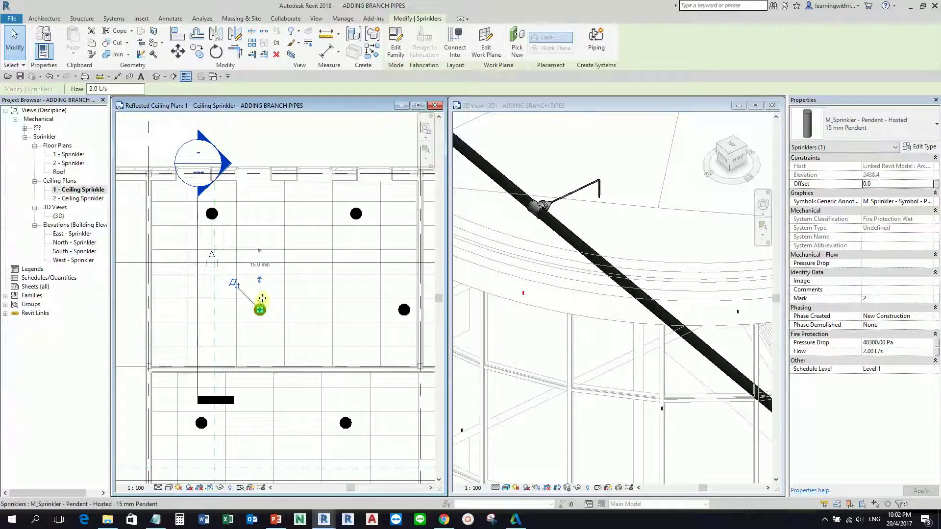
{"action": "left_click", "coordinate": [259, 283]}
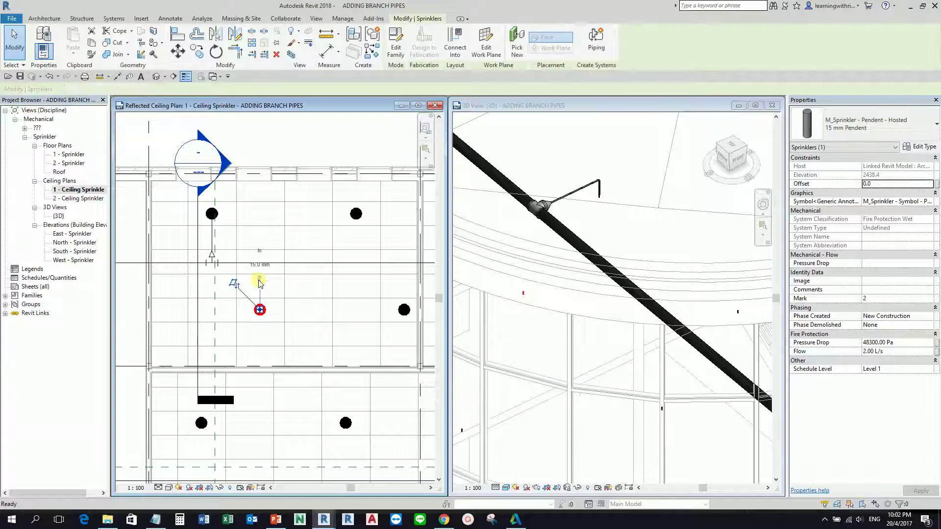
{"action": "left_click", "coordinate": [260, 263]}
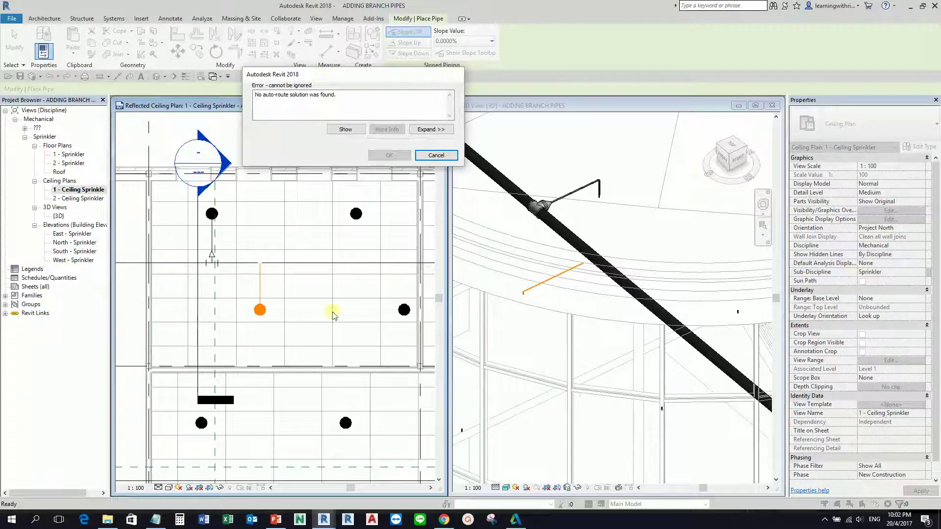
{"action": "left_click", "coordinate": [260, 314]}
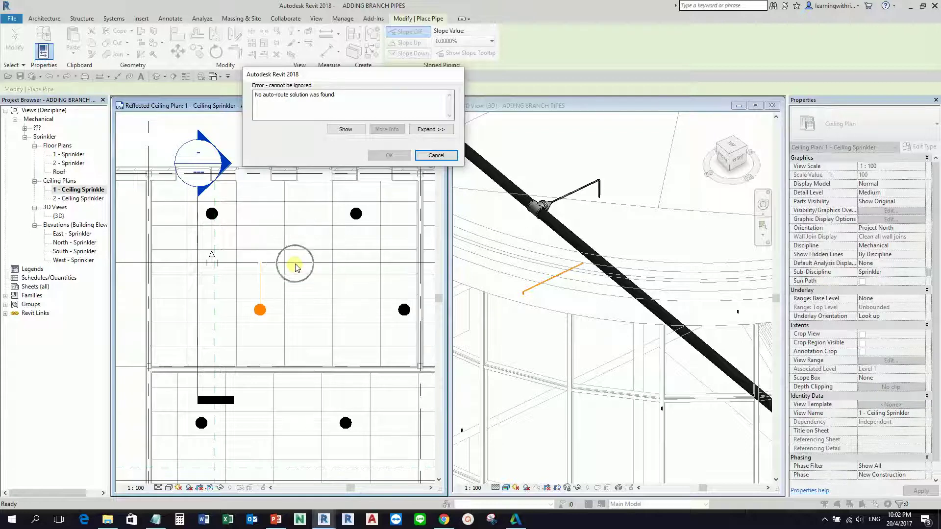
{"action": "left_click", "coordinate": [435, 156]}
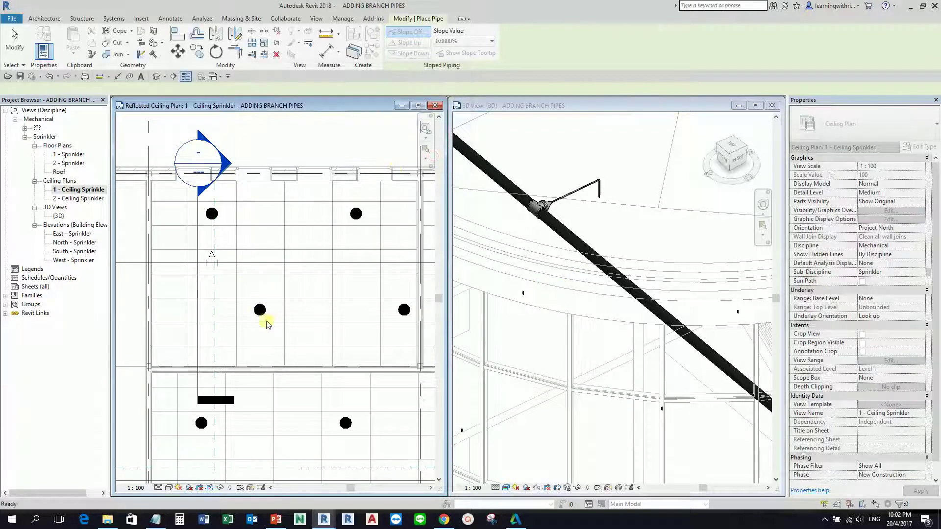
Compare the elevation of the left sprinkler below the upper main with the offset of the main pipe.
{"action": "left_click", "coordinate": [260, 310]}
{"action": "left_click", "coordinate": [187, 215]}
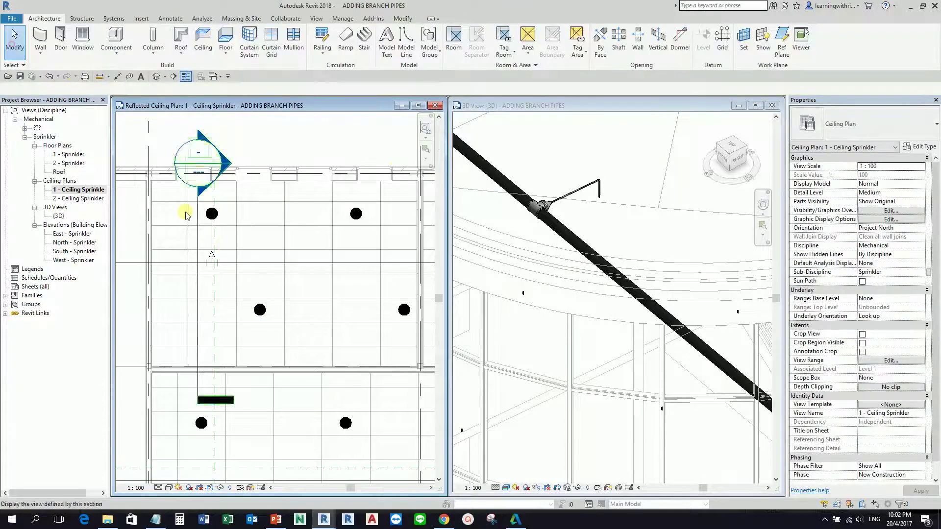
{"action": "left_click", "coordinate": [260, 310]}
{"action": "left_click", "coordinate": [868, 180]}
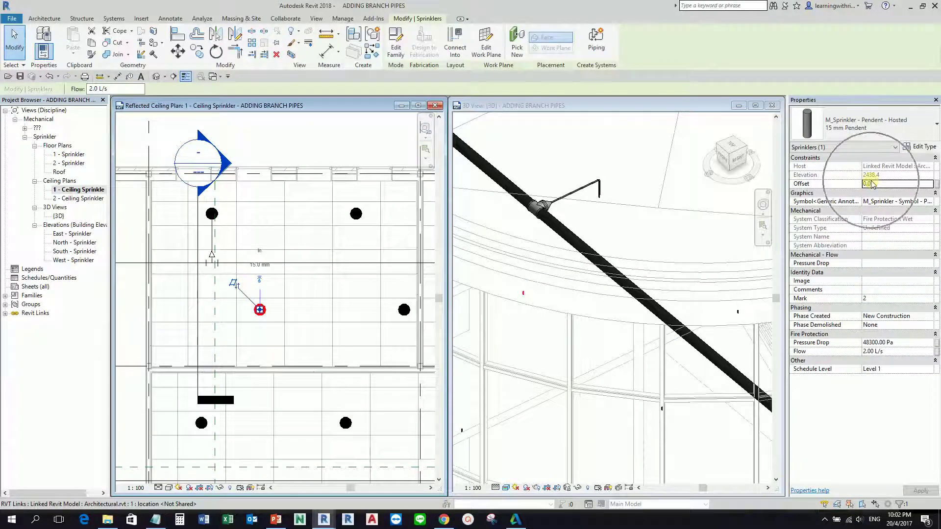
{"action": "left_click", "coordinate": [873, 179]}
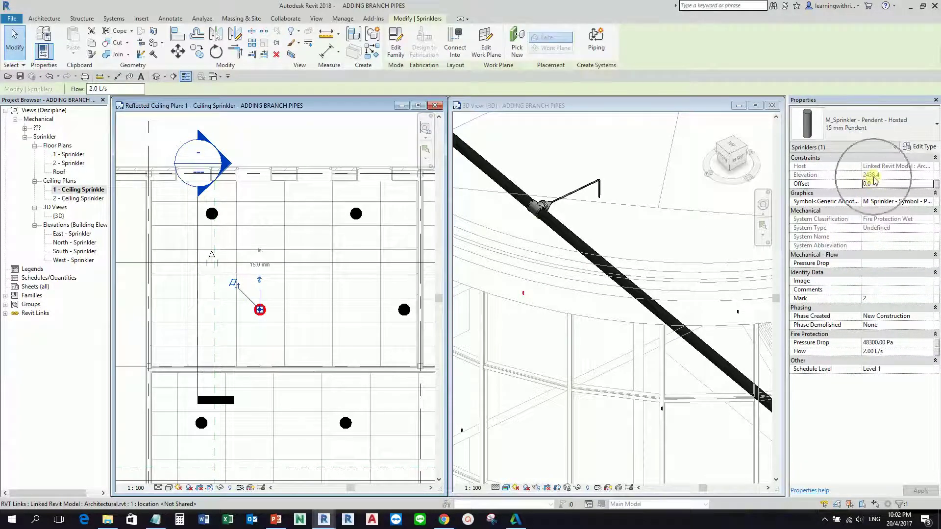
{"action": "left_click", "coordinate": [294, 262]}
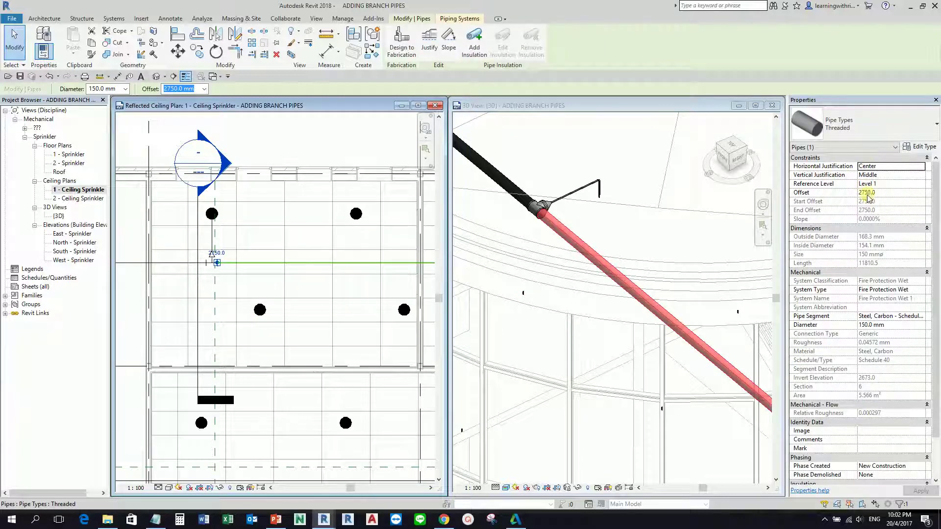
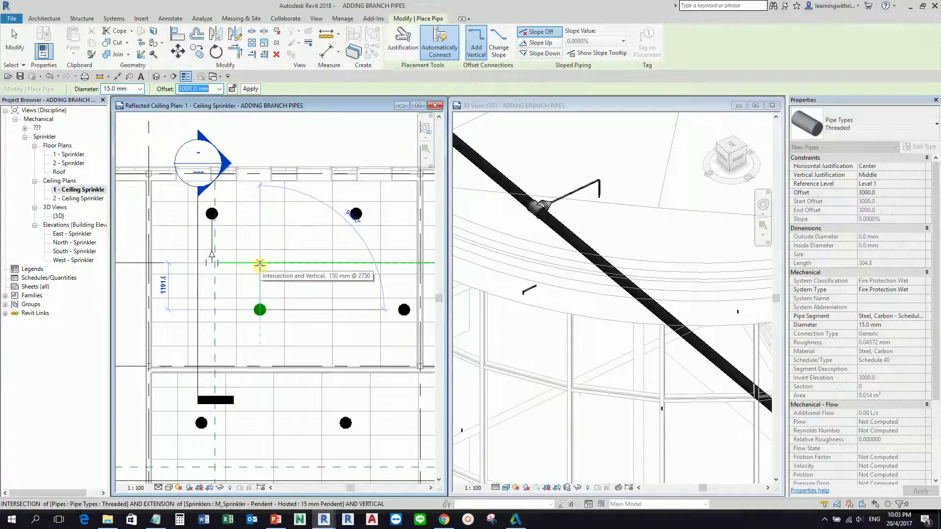
Draw a 15 mm branch pipe at 3000 mm offset from the sprinkler perpendicular to the upper main and inspect the connection in 3D.
{"action": "left_click", "coordinate": [260, 264]}
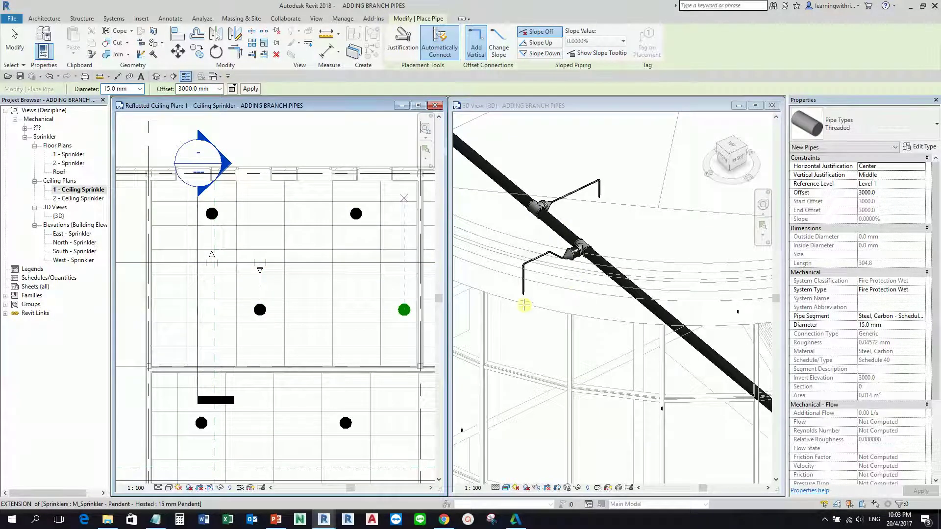
{"action": "key", "text": "Escape"}
{"action": "key", "text": "Escape"}
{"action": "left_click", "coordinate": [561, 273]}
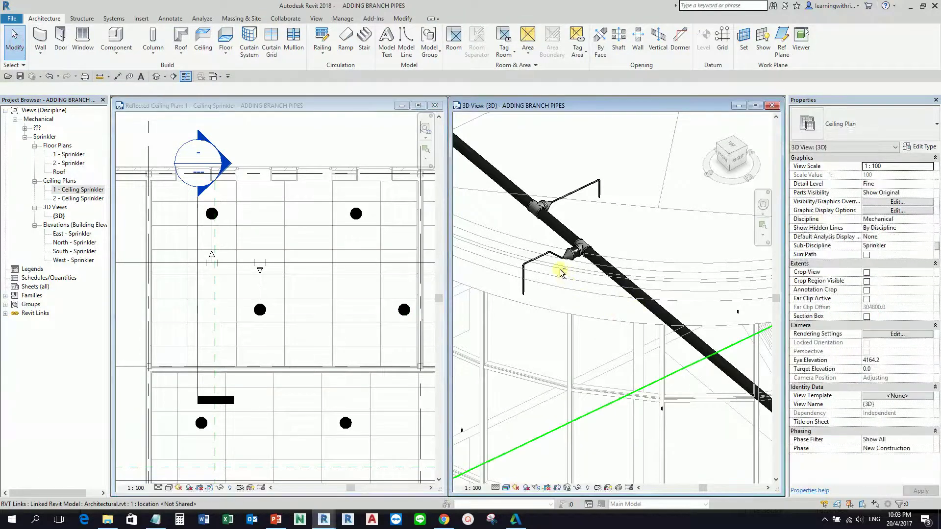
{"action": "middle_click_drag", "start_coordinate": [570, 292], "coordinate": [409, 148], "text": "shift"}
Undo the branch pipe between the left sprinkler below the upper main and the main.
{"action": "left_click", "coordinate": [49, 76]}
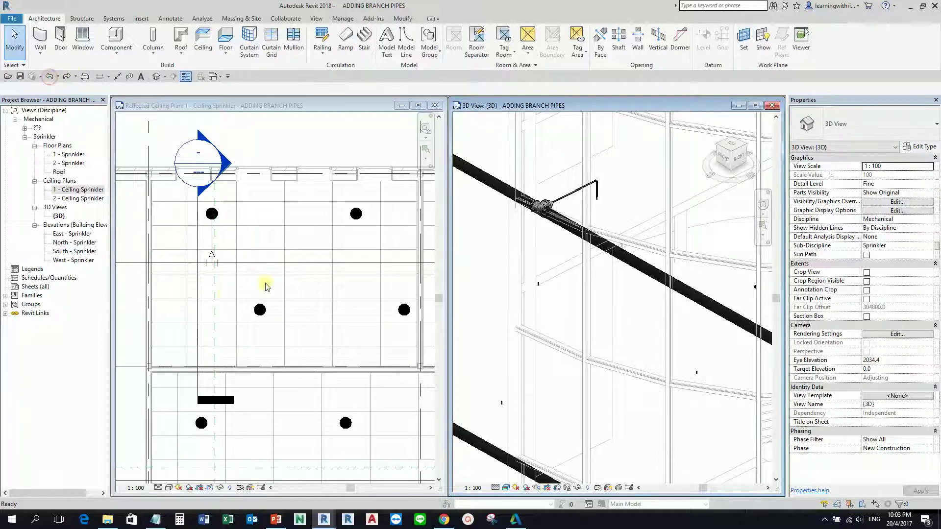
{"action": "scroll", "coordinate": [266, 287], "scroll_direction": "down", "scroll_amount": 2}
{"action": "left_click", "coordinate": [280, 162]}
{"action": "left_click", "coordinate": [57, 79]}
{"action": "left_click", "coordinate": [64, 84]}
{"action": "left_click", "coordinate": [66, 76]}
Redraw the 15 mm branch pipe from the left sprinkler below the main up to the main, with the offset set to 3000 mm.
{"action": "middle_click_drag", "start_coordinate": [308, 296], "coordinate": [266, 401]}
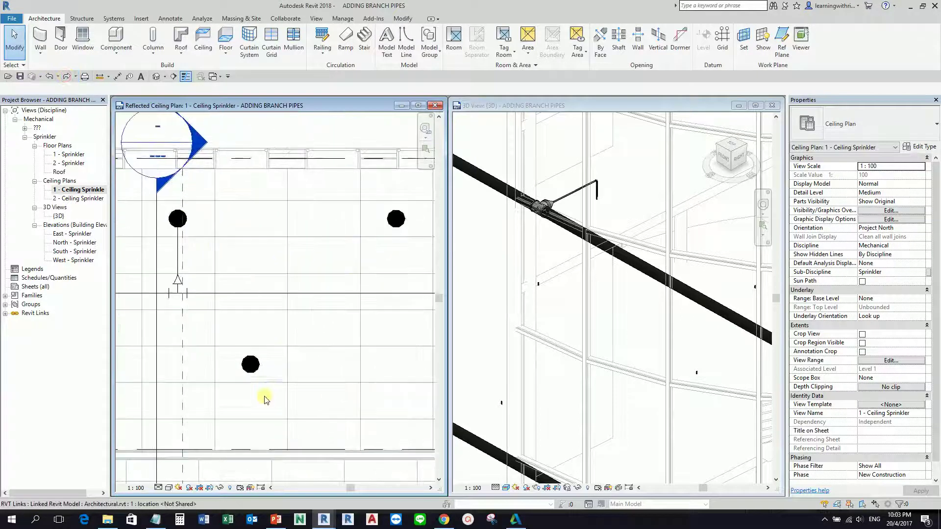
{"action": "scroll", "coordinate": [249, 369], "scroll_direction": "up", "scroll_amount": 2}
{"action": "left_click", "coordinate": [251, 364]}
{"action": "left_click", "coordinate": [251, 364]}
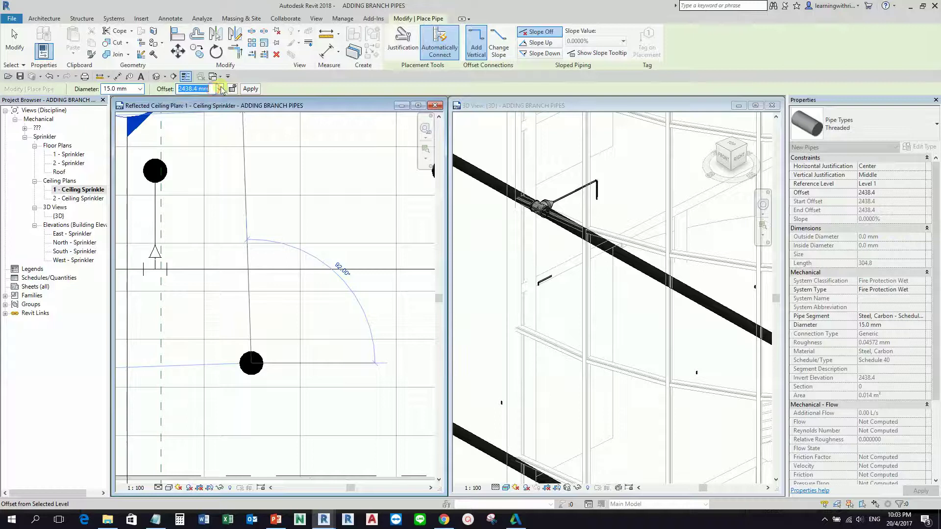
{"action": "key", "text": "Return"}
{"action": "left_click", "coordinate": [474, 45]}
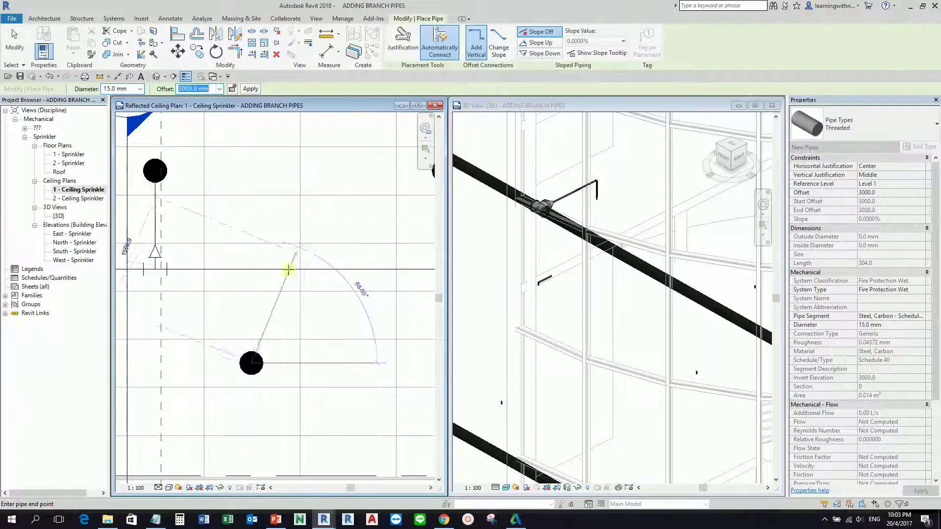
{"action": "left_click", "coordinate": [251, 269]}
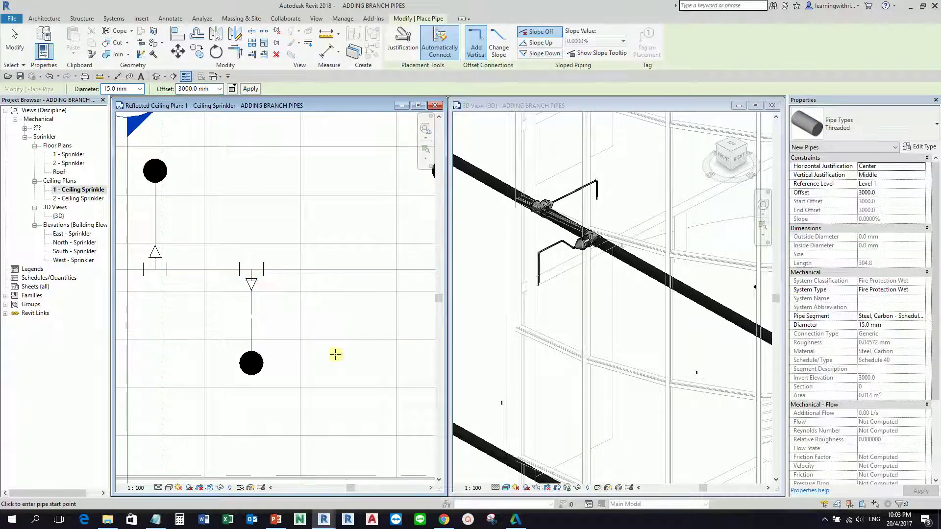
{"action": "scroll", "coordinate": [236, 311], "scroll_direction": "down", "scroll_amount": 1}
{"action": "middle_click_drag", "start_coordinate": [206, 306], "coordinate": [256, 317]}
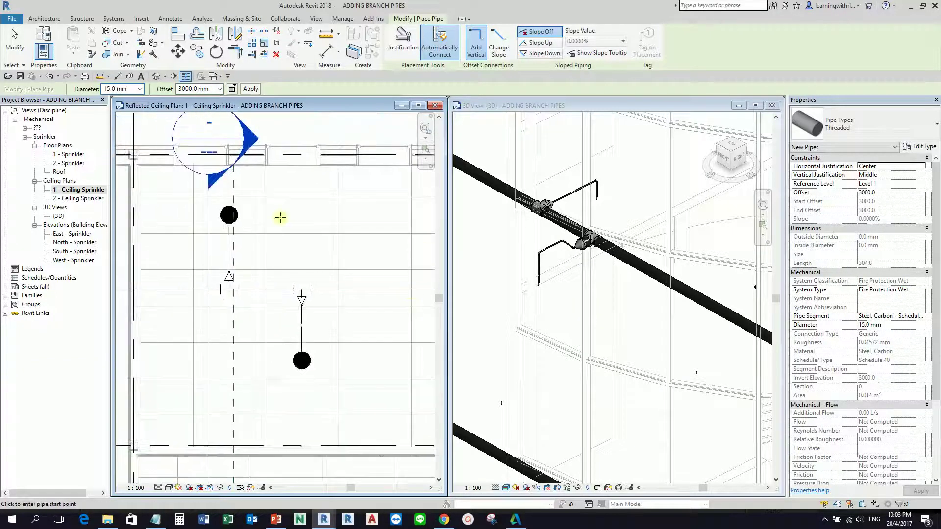
{"action": "left_click", "coordinate": [14, 43]}
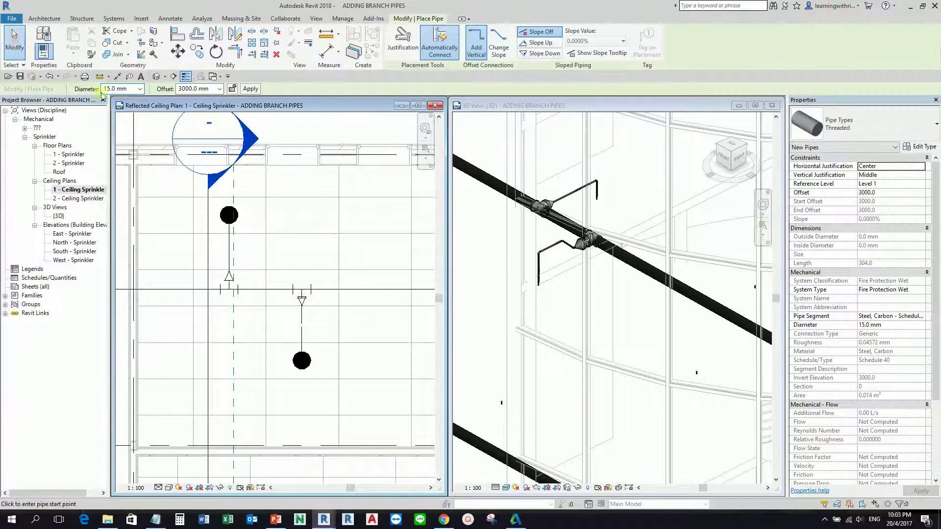
Try to draw a 15 mm branch pipe at 3000 mm offset from the next sprinkler above the main, near the vertical wall, to the main.
{"action": "middle_click_drag", "start_coordinate": [301, 309], "coordinate": [215, 296]}
{"action": "left_click", "coordinate": [275, 206]}
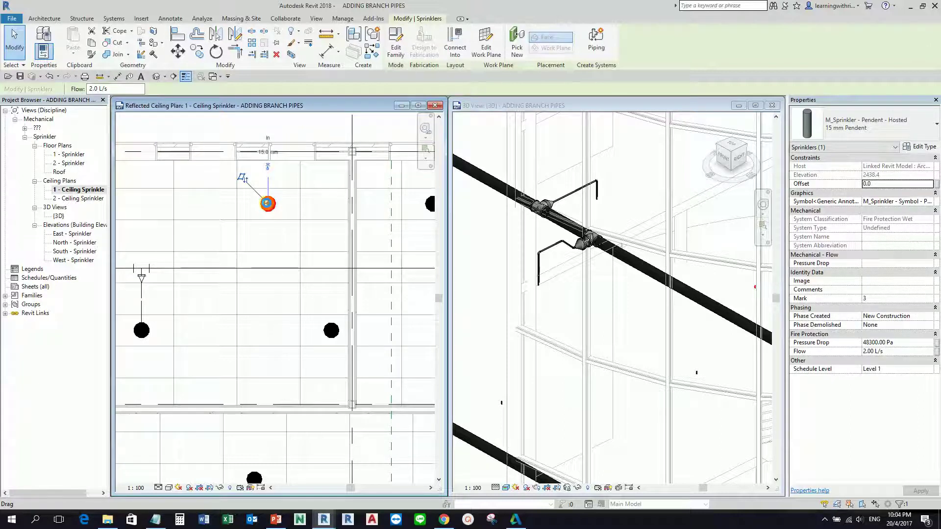
{"action": "right_click", "coordinate": [268, 203]}
{"action": "left_click", "coordinate": [298, 246]}
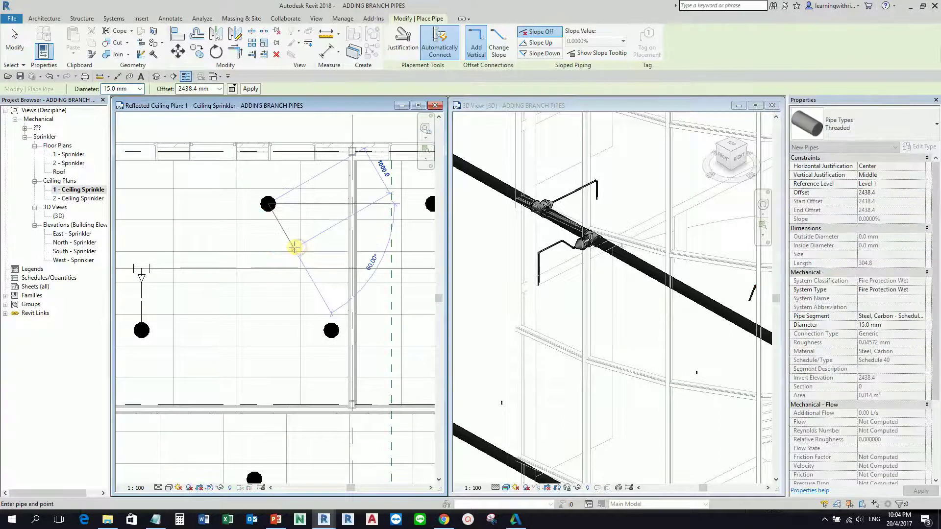
{"action": "left_click", "coordinate": [219, 89]}
{"action": "left_click", "coordinate": [196, 97]}
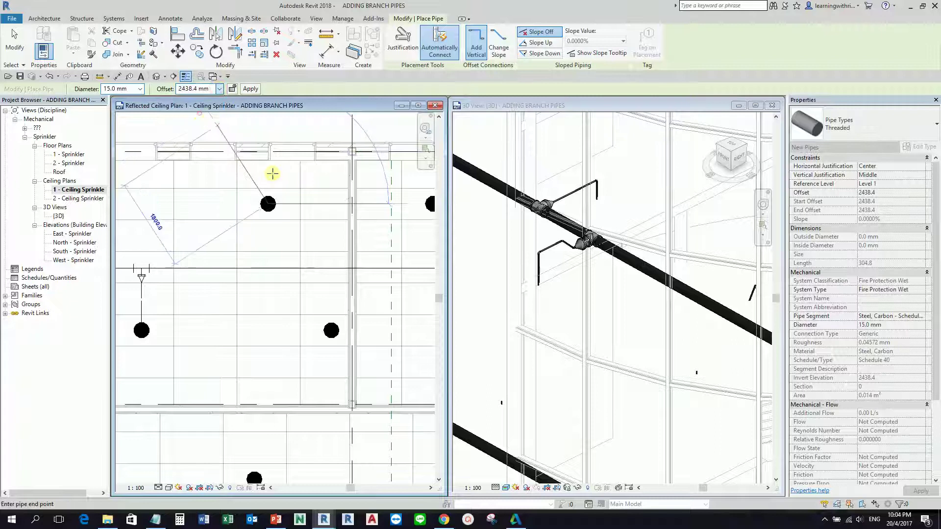
{"action": "left_click", "coordinate": [267, 266]}
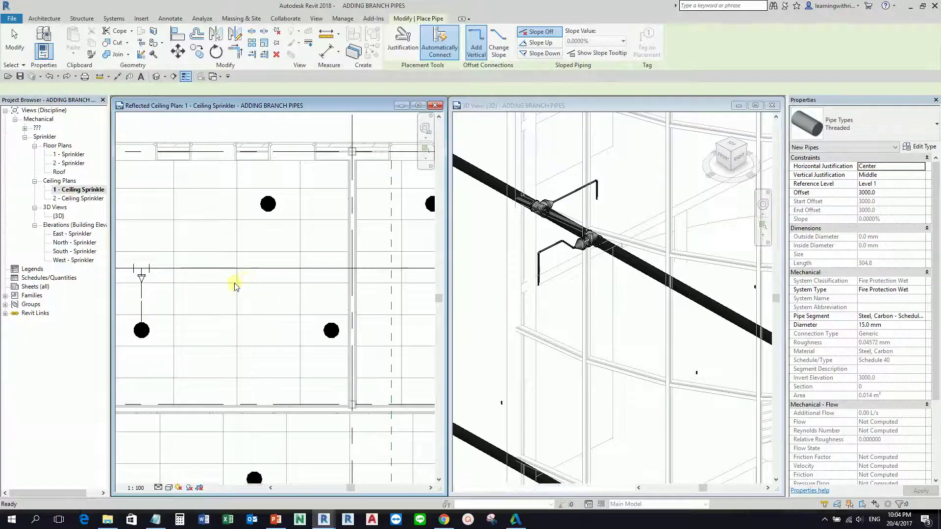
{"action": "key", "text": "Escape"}
{"action": "key", "text": "Escape"}
Connect the left sprinkler below the main to the main with a 15 mm branch pipe drawn at 3300 mm offset.
{"action": "scroll", "coordinate": [217, 279], "scroll_direction": "up", "scroll_amount": 1}
{"action": "scroll", "coordinate": [300, 308], "scroll_direction": "up", "scroll_amount": 1}
{"action": "left_click", "coordinate": [258, 363]}
{"action": "left_click", "coordinate": [252, 363]}
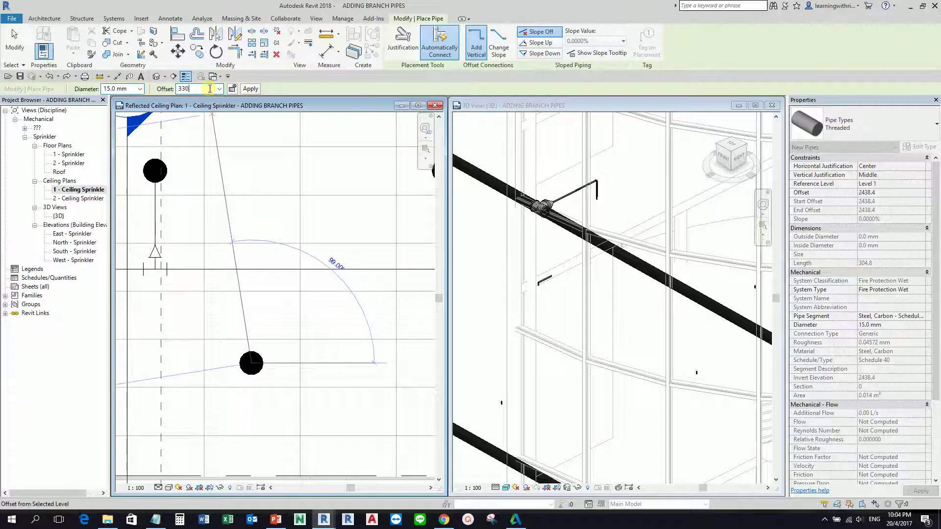
{"action": "left_click", "coordinate": [210, 88]}
{"action": "type", "text": "3300"}
{"action": "key", "text": "Return"}
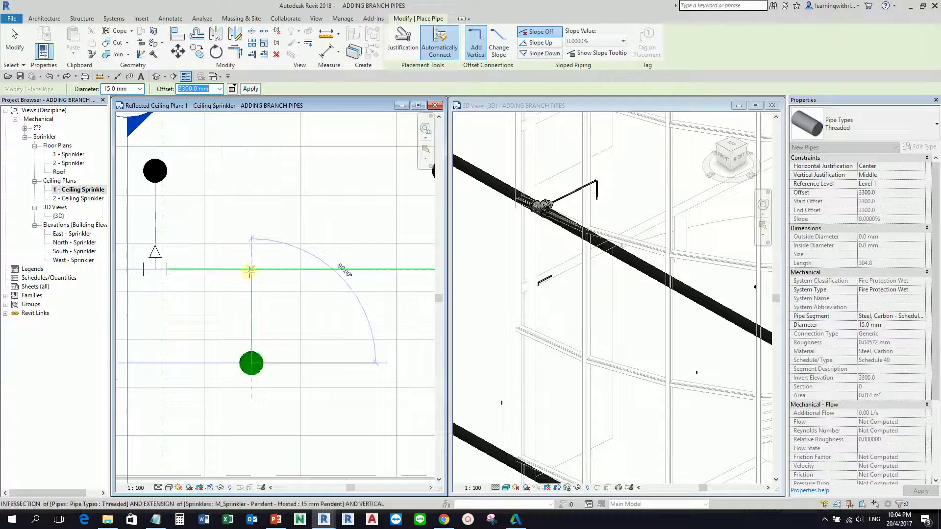
{"action": "left_click", "coordinate": [252, 269]}
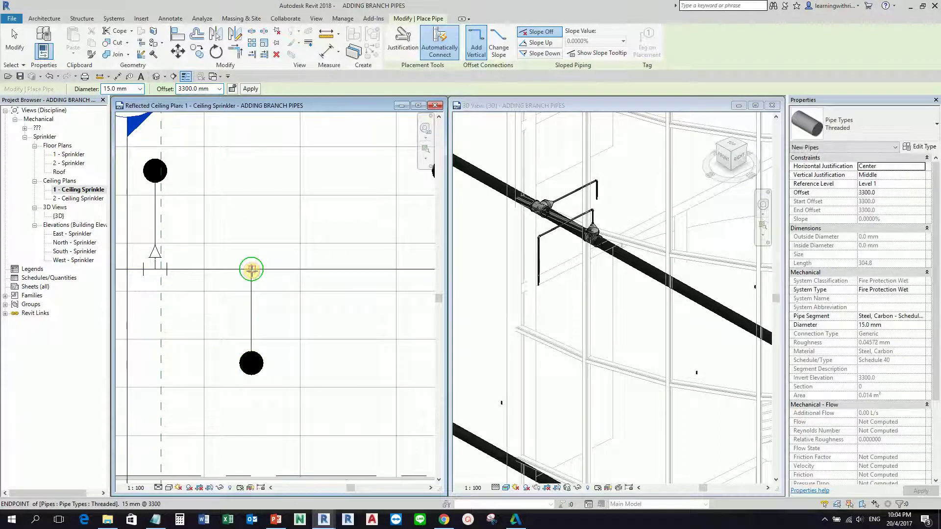
{"action": "scroll", "coordinate": [283, 271], "scroll_direction": "down", "scroll_amount": 5}
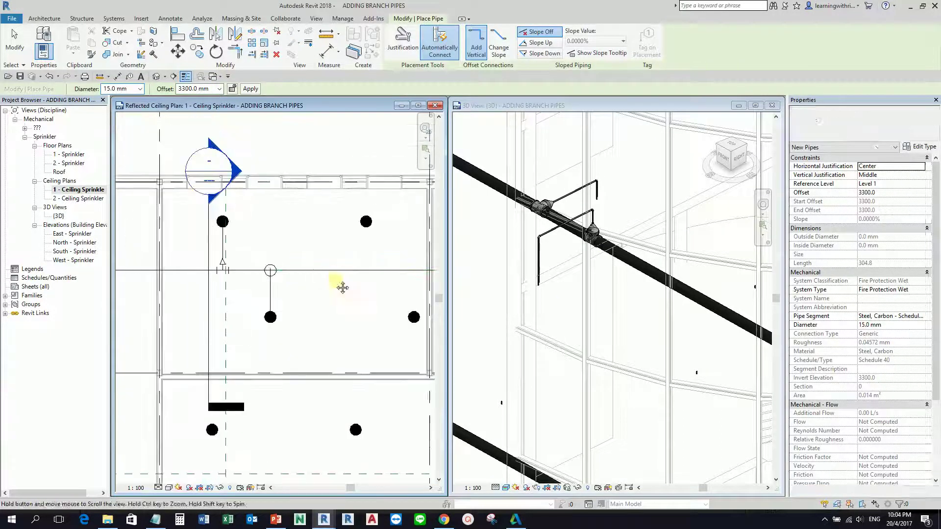
{"action": "left_click", "coordinate": [14, 42]}
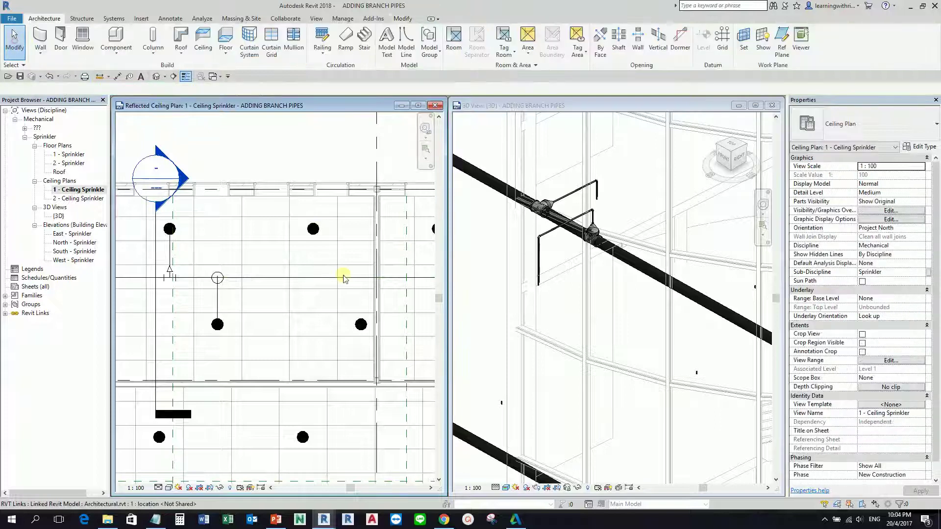
Draw a 15 mm branch pipe at 3300 mm offset from the next sprinkler above the main perpendicular down to the main.
{"action": "scroll", "coordinate": [333, 282], "scroll_direction": "down", "scroll_amount": 2}
{"action": "scroll", "coordinate": [295, 280], "scroll_direction": "up", "scroll_amount": 3}
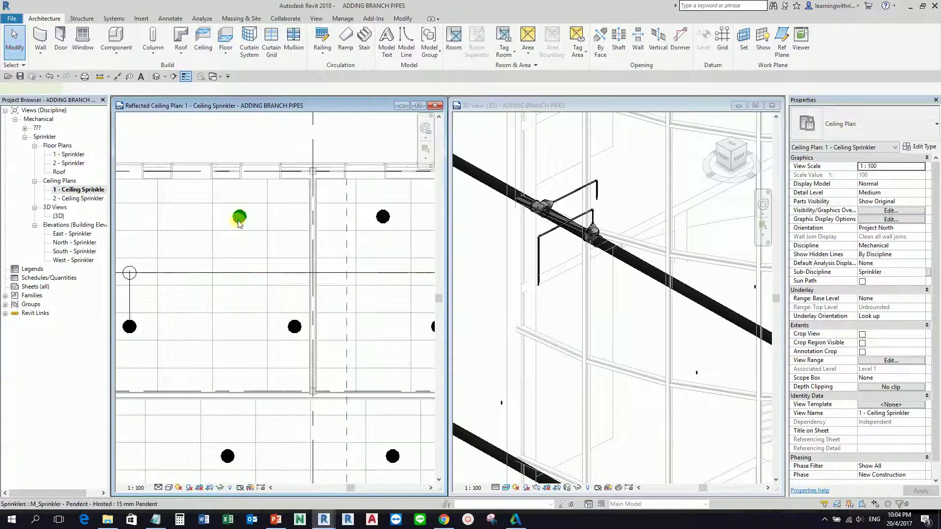
{"action": "left_click", "coordinate": [239, 220]}
{"action": "right_click", "coordinate": [239, 214]}
{"action": "left_click", "coordinate": [268, 255]}
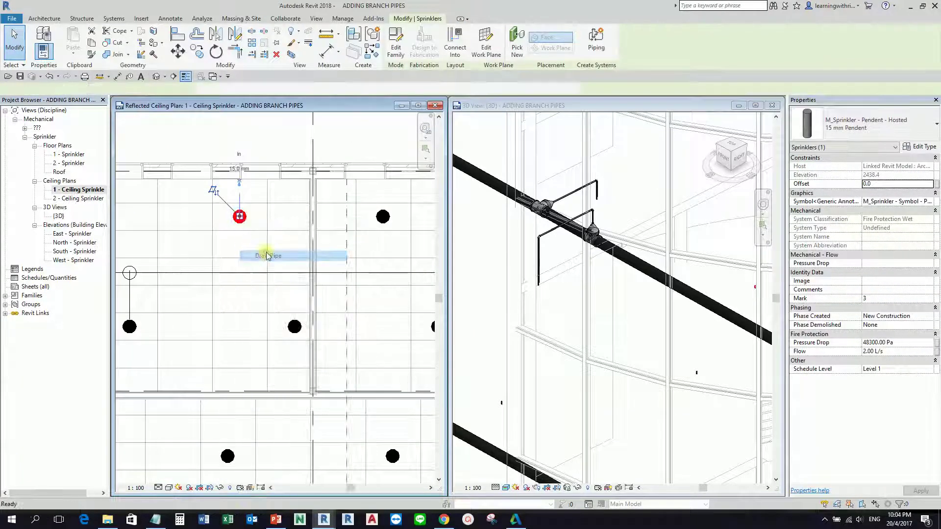
{"action": "left_click", "coordinate": [221, 89]}
{"action": "left_click", "coordinate": [191, 113]}
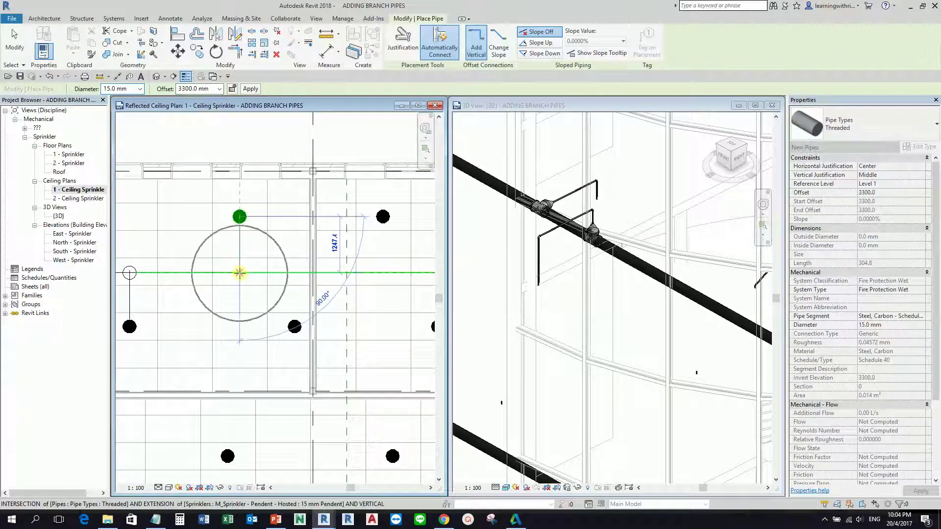
{"action": "left_click", "coordinate": [239, 273]}
Connect the sprinkler below the main beside the vertical wall with a 15 mm branch pipe at 3300 mm offset and inspect the branches in 3D.
{"action": "scroll", "coordinate": [337, 250], "scroll_direction": "down", "scroll_amount": 2}
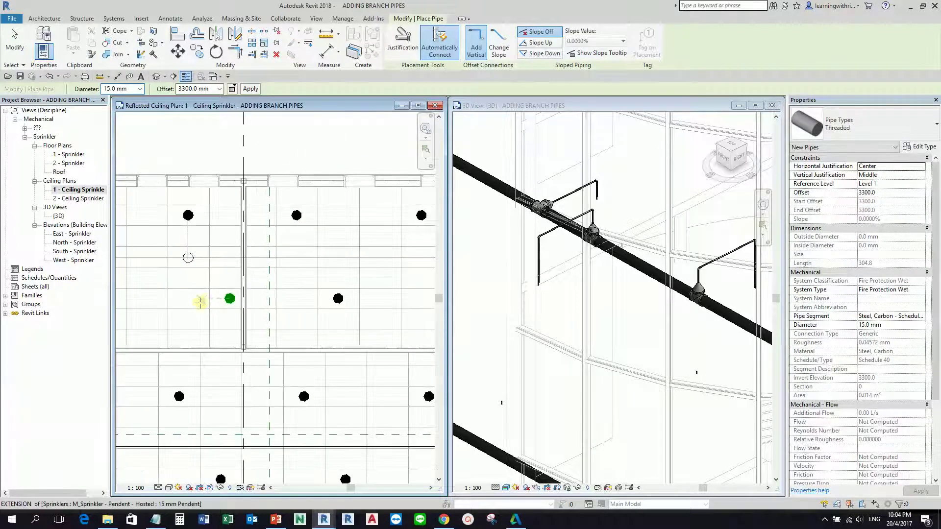
{"action": "scroll", "coordinate": [200, 303], "scroll_direction": "up", "scroll_amount": 2}
{"action": "left_click", "coordinate": [248, 298]}
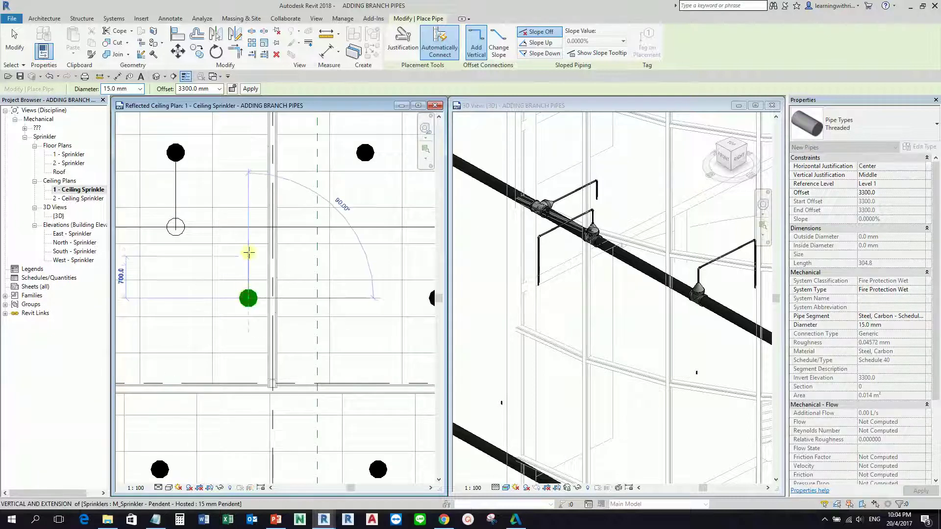
{"action": "left_click", "coordinate": [248, 228]}
{"action": "left_click", "coordinate": [637, 321]}
{"action": "scroll", "coordinate": [635, 319], "scroll_direction": "down", "scroll_amount": 1}
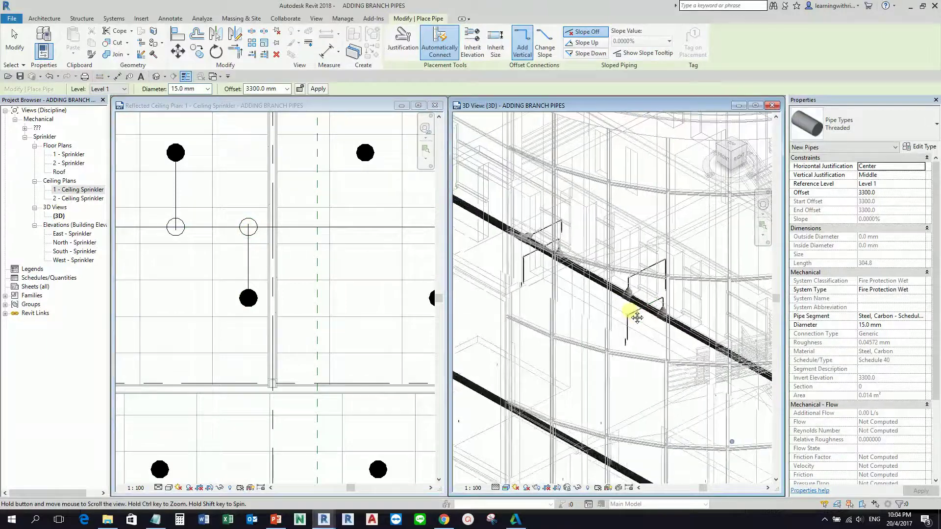
{"action": "mouse_move", "coordinate": [658, 377]}
{"action": "middle_mouse_down", "text": "shift"}
{"action": "mouse_move", "coordinate": [630, 330]}
{"action": "mouse_move", "coordinate": [631, 343]}
{"action": "mouse_move", "coordinate": [657, 365]}
{"action": "middle_mouse_up", "text": "shift"}
{"action": "scroll", "coordinate": [336, 269], "scroll_direction": "down", "scroll_amount": 2}
{"action": "middle_click_drag", "start_coordinate": [353, 260], "coordinate": [302, 273]}
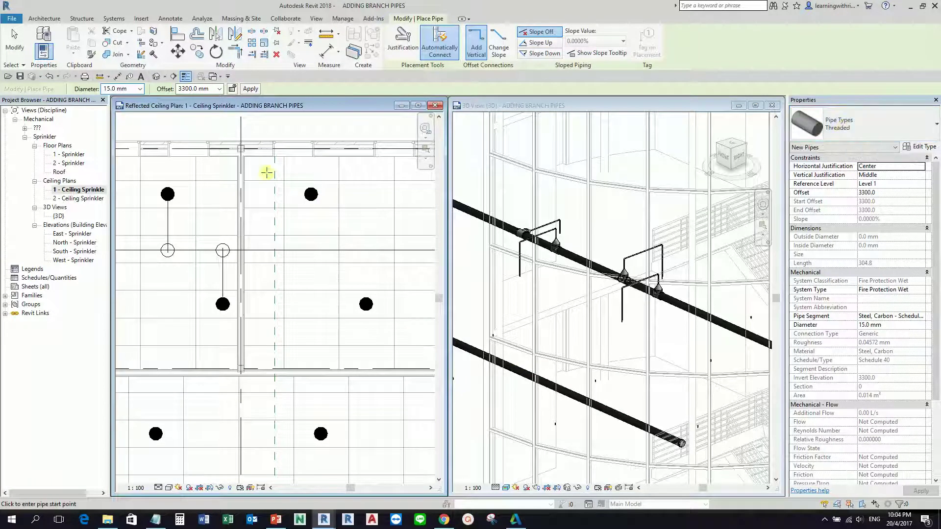
Connect the first sprinklers above and below the upper main, right of the vertical wall, with perpendicular 15 mm branch pipes at 3300 mm offset.
{"action": "left_click", "coordinate": [311, 194]}
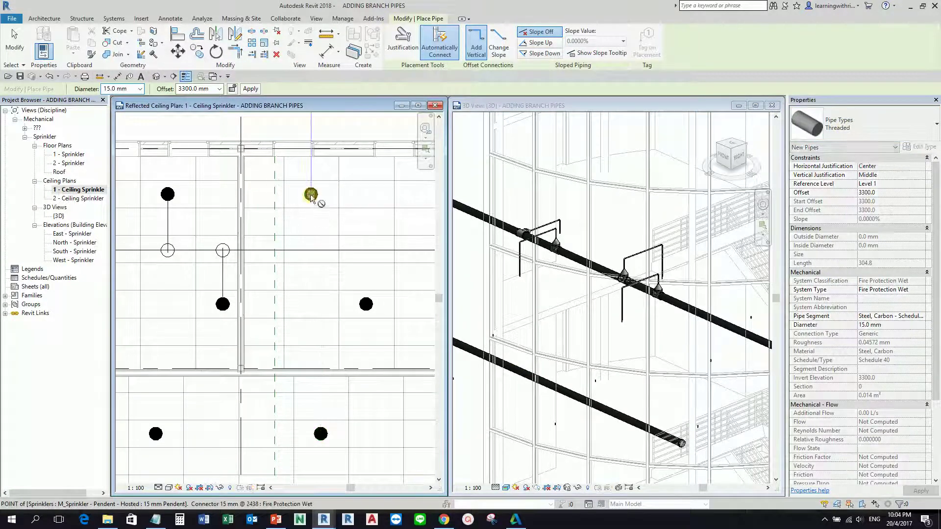
{"action": "left_click", "coordinate": [312, 245]}
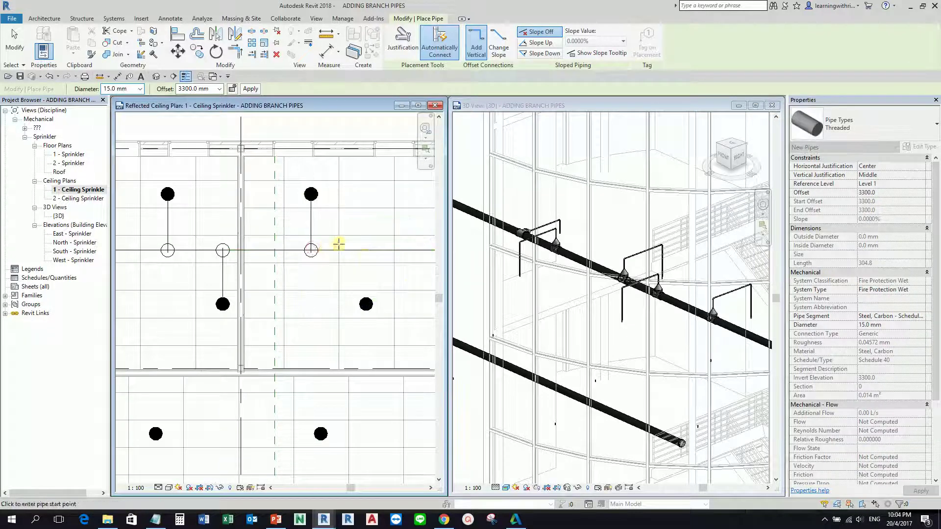
{"action": "middle_click_drag", "start_coordinate": [370, 252], "coordinate": [291, 244]}
{"action": "left_click", "coordinate": [287, 296]}
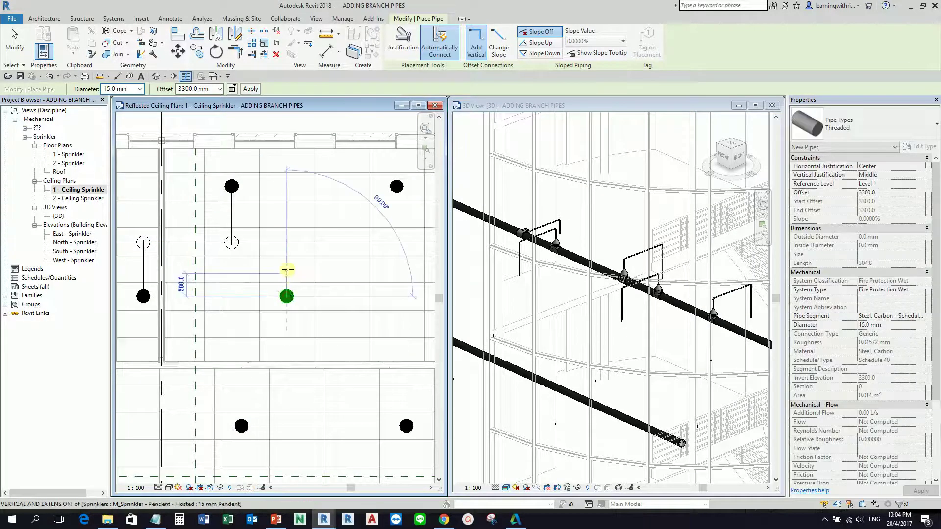
{"action": "left_click", "coordinate": [287, 244]}
Draw a perpendicular 15 mm branch pipe at 3300 mm offset from the last sprinkler above the upper main to the main.
{"action": "middle_click_drag", "start_coordinate": [357, 265], "coordinate": [272, 269]}
{"action": "left_click", "coordinate": [311, 191]}
{"action": "left_click", "coordinate": [311, 246]}
Connect the last sprinkler below the upper main with a slanted 15 mm branch pipe near the main's capped end and inspect it in 3D.
{"action": "scroll", "coordinate": [360, 291], "scroll_direction": "up", "scroll_amount": 2}
{"action": "left_click", "coordinate": [371, 307]}
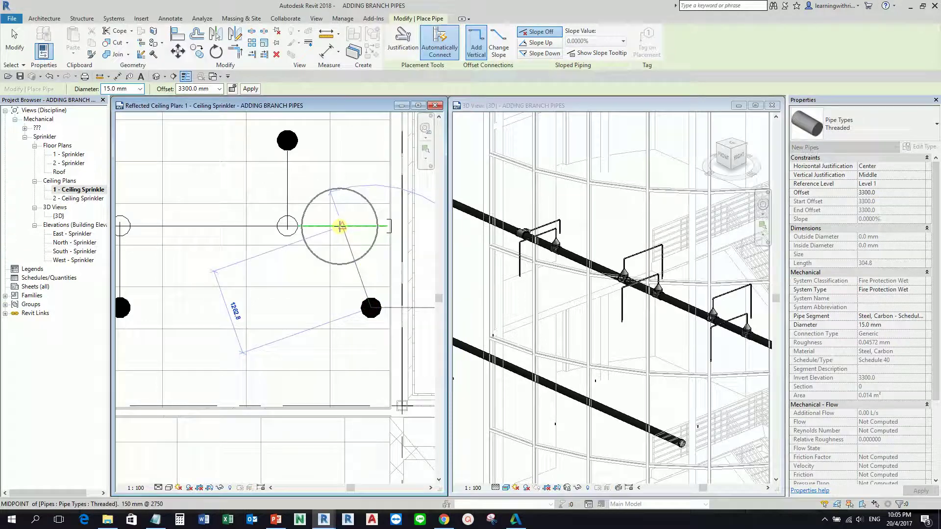
{"action": "left_click", "coordinate": [341, 226]}
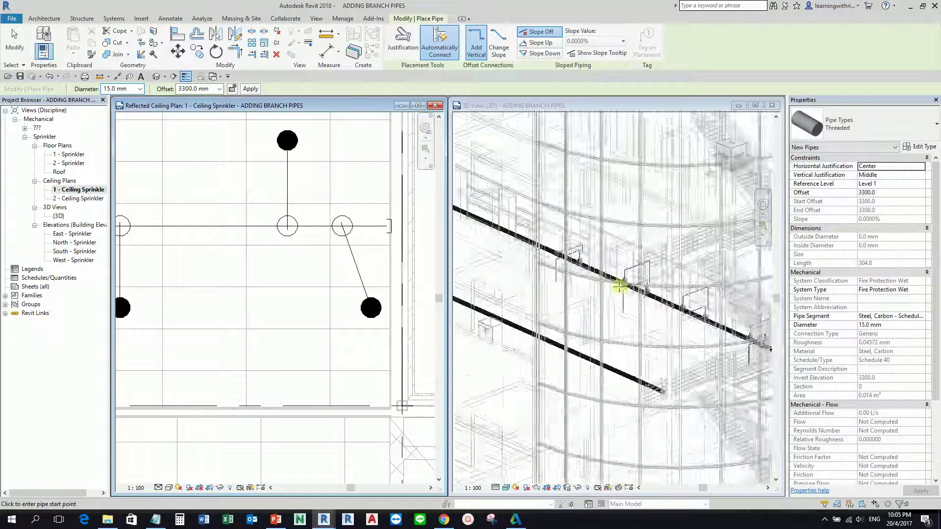
{"action": "scroll", "coordinate": [621, 280], "scroll_direction": "down", "scroll_amount": 3}
{"action": "scroll", "coordinate": [683, 320], "scroll_direction": "up", "scroll_amount": 5}
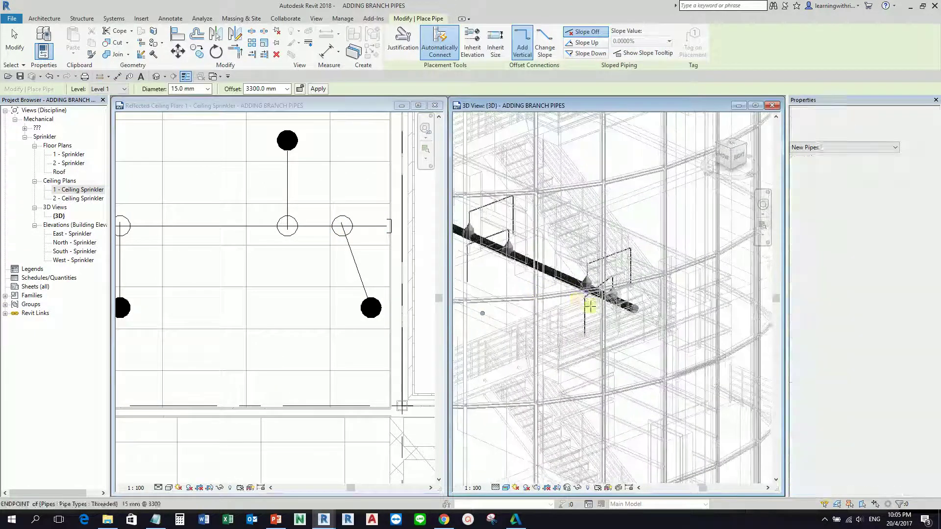
{"action": "scroll", "coordinate": [604, 316], "scroll_direction": "down", "scroll_amount": 2}
Connect the leftmost sprinklers above and below the lower main to it with 15 mm branch pipes at 3300 mm offset.
{"action": "scroll", "coordinate": [285, 319], "scroll_direction": "down", "scroll_amount": 5}
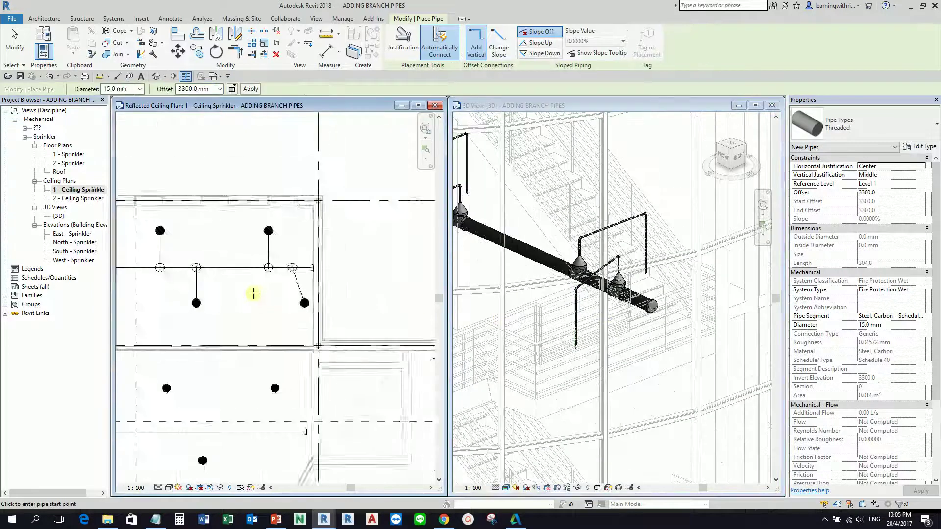
{"action": "scroll", "coordinate": [191, 309], "scroll_direction": "up", "scroll_amount": 3}
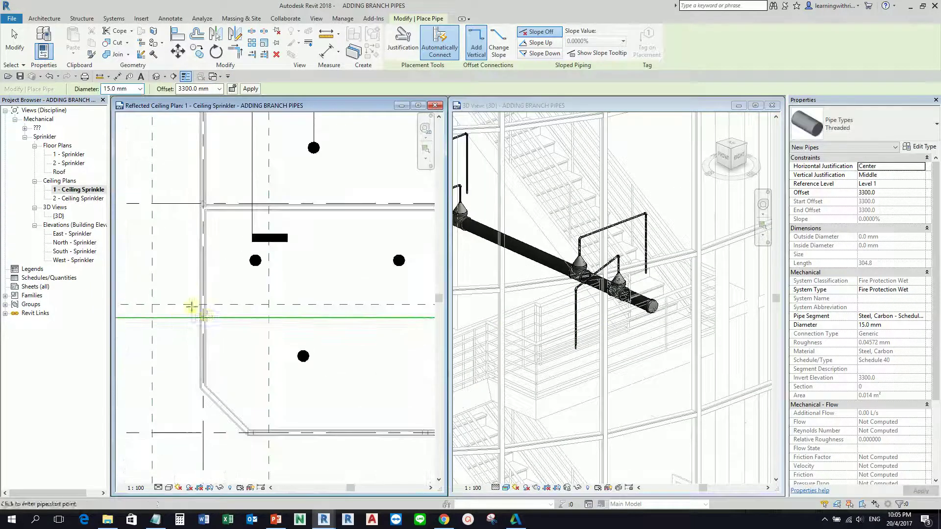
{"action": "scroll", "coordinate": [264, 293], "scroll_direction": "up", "scroll_amount": 2}
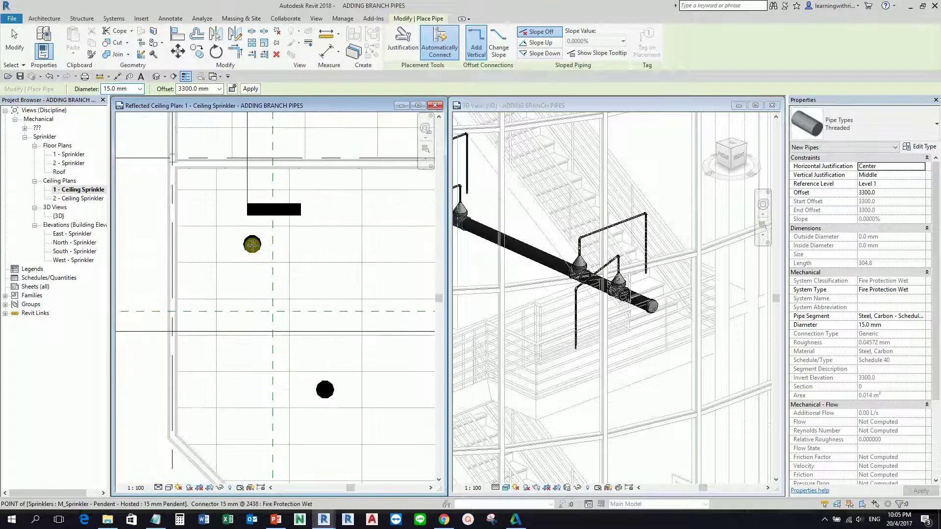
{"action": "left_click", "coordinate": [252, 244]}
{"action": "left_click", "coordinate": [251, 330]}
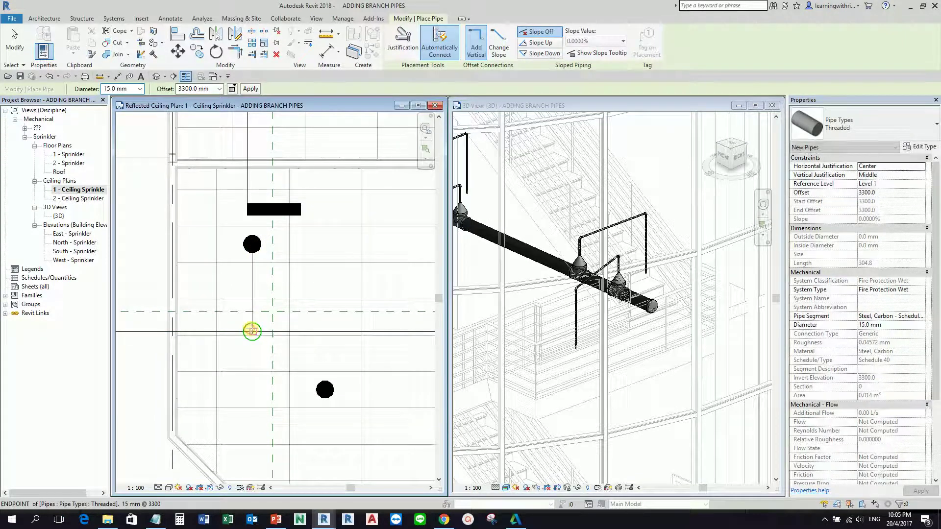
{"action": "left_click", "coordinate": [325, 389]}
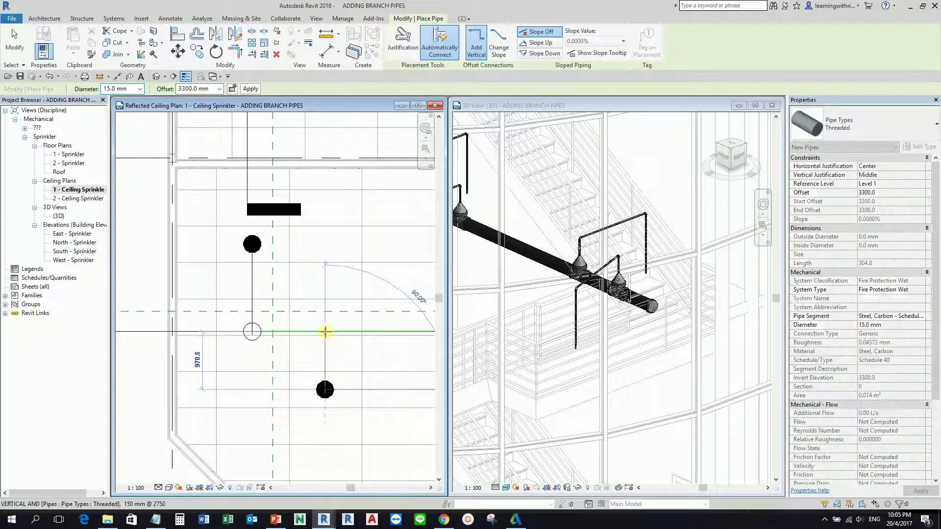
{"action": "left_click", "coordinate": [325, 332]}
Connect the second pair of sprinklers above and below the lower main with perpendicular 15 mm branch pipes at 3300 mm offset.
{"action": "scroll", "coordinate": [367, 322], "scroll_direction": "down", "scroll_amount": 3}
{"action": "left_click", "coordinate": [309, 281]}
{"action": "left_click", "coordinate": [310, 330]}
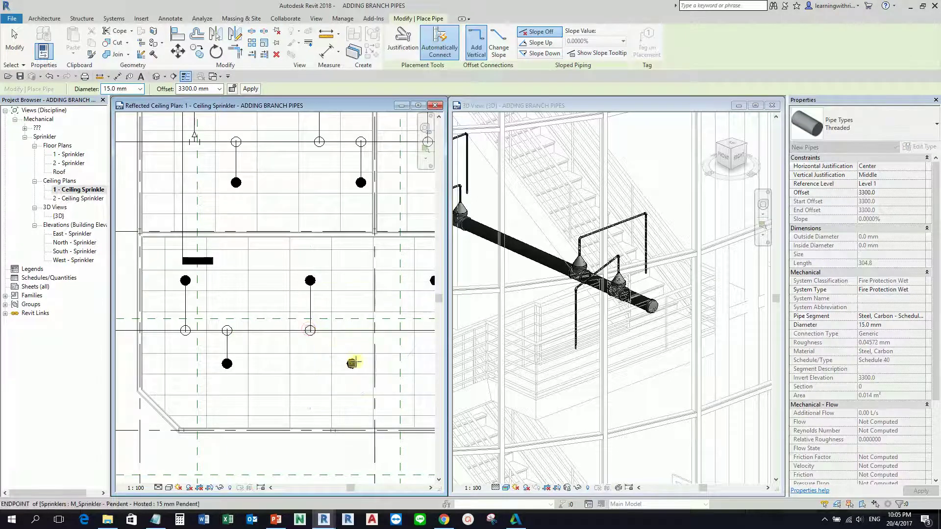
{"action": "left_click", "coordinate": [353, 363]}
{"action": "left_click", "coordinate": [351, 332]}
Connect the third pair of sprinklers above and below the lower main with perpendicular 15 mm branch pipes at 3300 mm offset.
{"action": "middle_click_drag", "start_coordinate": [351, 332], "coordinate": [305, 273]}
{"action": "left_click", "coordinate": [302, 273]}
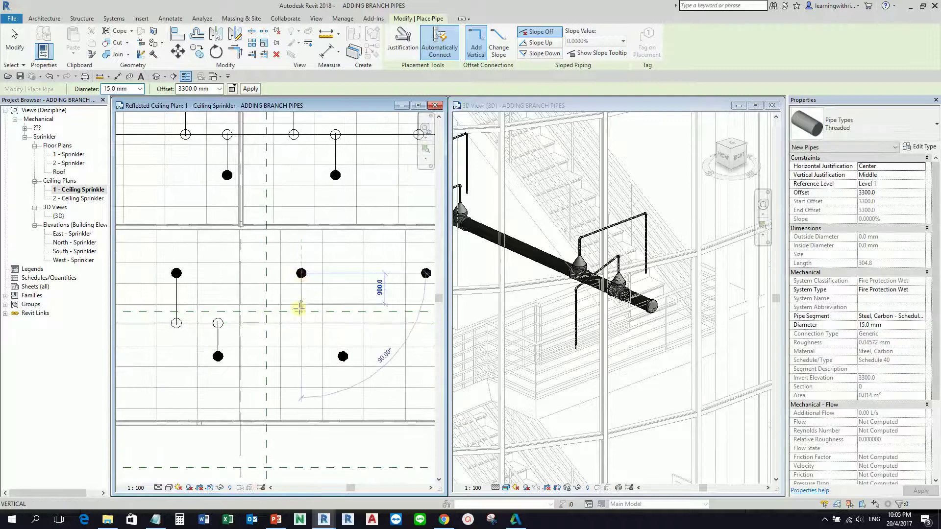
{"action": "left_click", "coordinate": [301, 323]}
{"action": "left_click", "coordinate": [343, 356]}
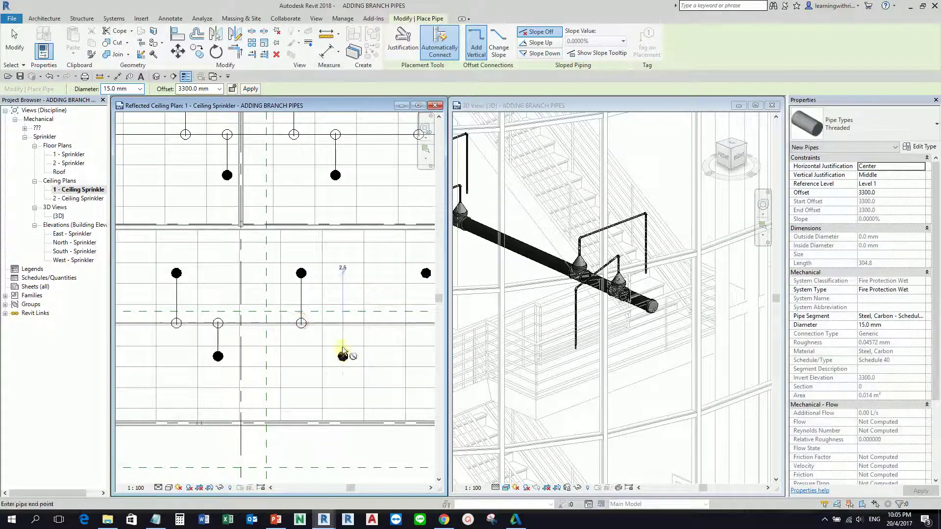
{"action": "left_click", "coordinate": [343, 322]}
Draw a 15 mm branch pipe from the last sprinkler above the lower main to the main and end pipe placement.
{"action": "middle_click_drag", "start_coordinate": [362, 321], "coordinate": [305, 267]}
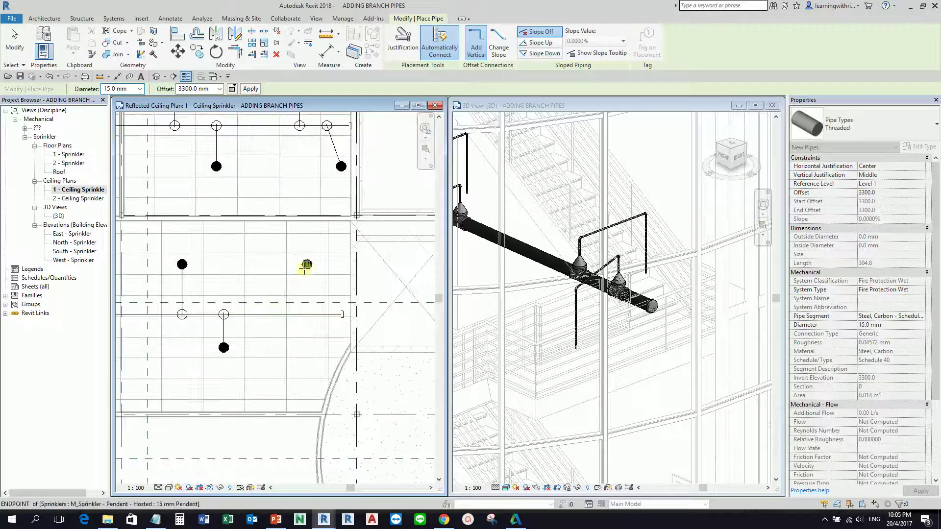
{"action": "left_click", "coordinate": [306, 265]}
{"action": "left_click", "coordinate": [307, 314]}
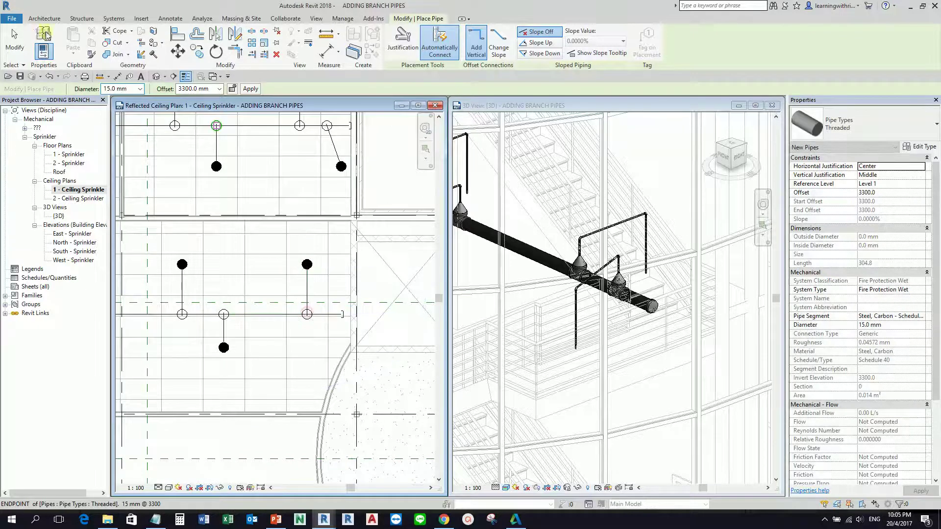
{"action": "left_click", "coordinate": [14, 40]}
Select both mains with all their branch pipes and sprinklers in the ceiling plan and isolate them in a 3D selection box.
{"action": "scroll", "coordinate": [275, 275], "scroll_direction": "down", "scroll_amount": 3}
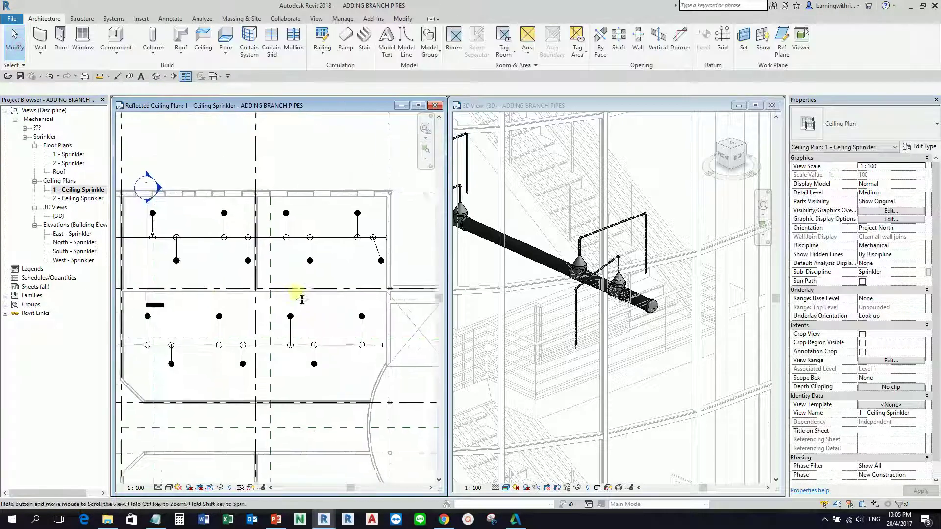
{"action": "scroll", "coordinate": [301, 311], "scroll_direction": "down", "scroll_amount": 2}
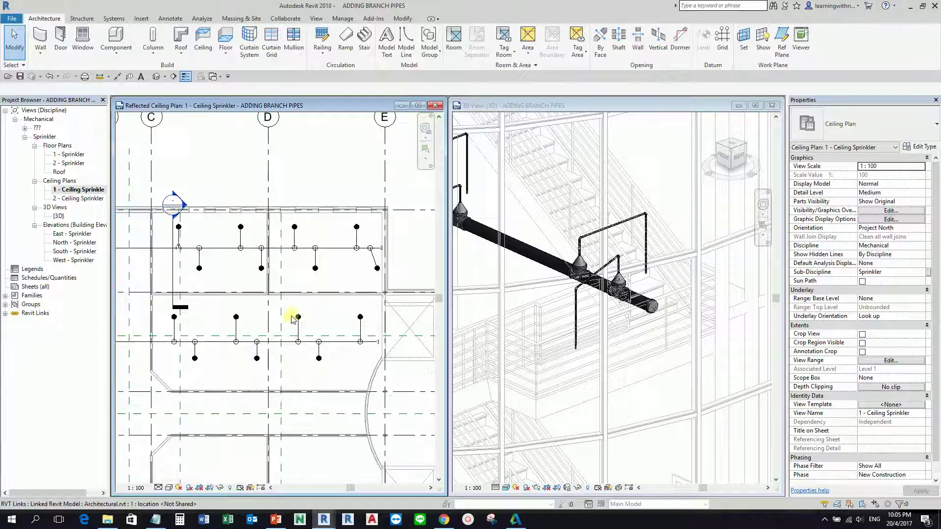
{"action": "scroll", "coordinate": [250, 308], "scroll_direction": "down", "scroll_amount": 2}
{"action": "middle_click_drag", "start_coordinate": [204, 314], "coordinate": [263, 306]}
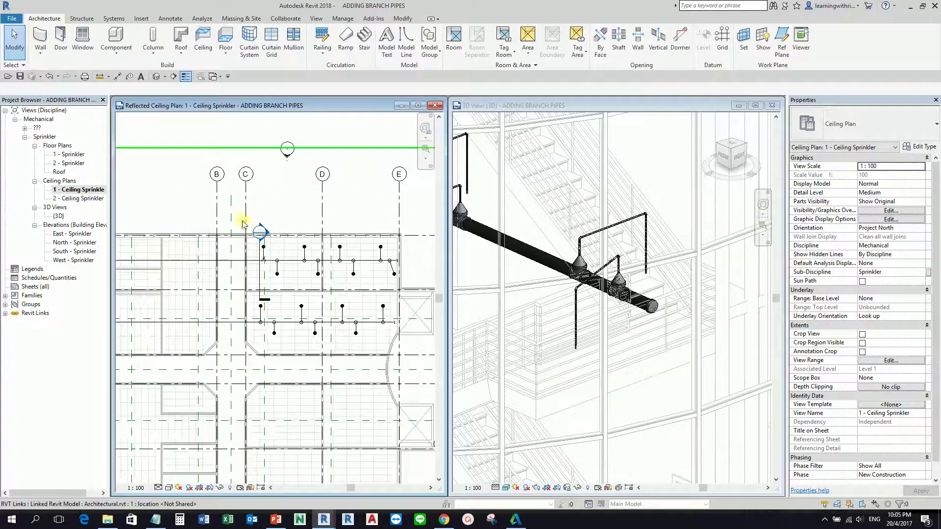
{"action": "left_click_drag", "start_coordinate": [268, 262], "coordinate": [410, 357]}
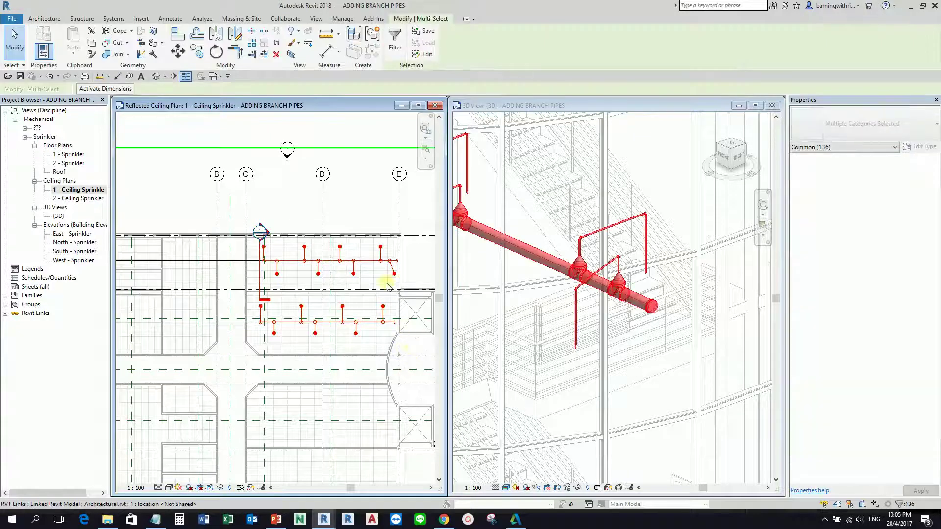
{"action": "left_click", "coordinate": [292, 55]}
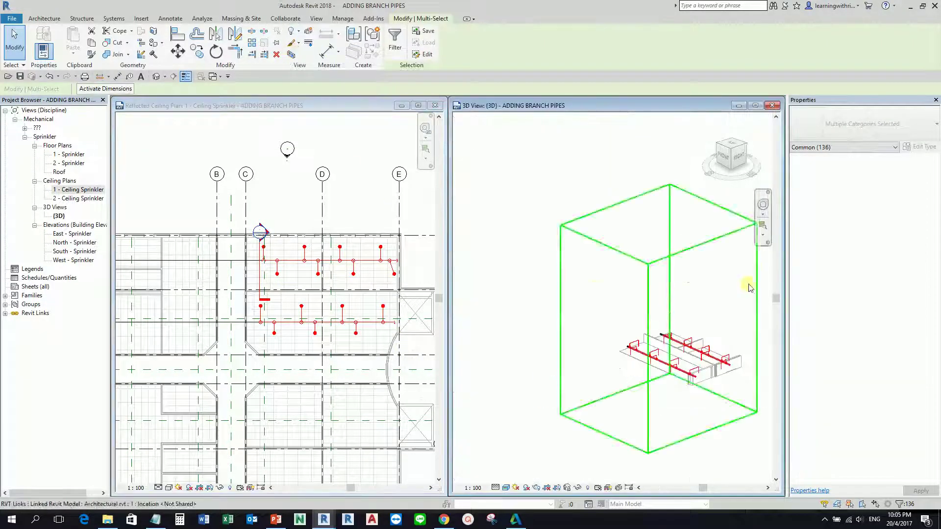
Clear the selection and examine the branch pipes on both mains in the 3D view and the ceiling plan.
{"action": "scroll", "coordinate": [698, 387], "scroll_direction": "up", "scroll_amount": 3}
{"action": "left_click", "coordinate": [698, 392]}
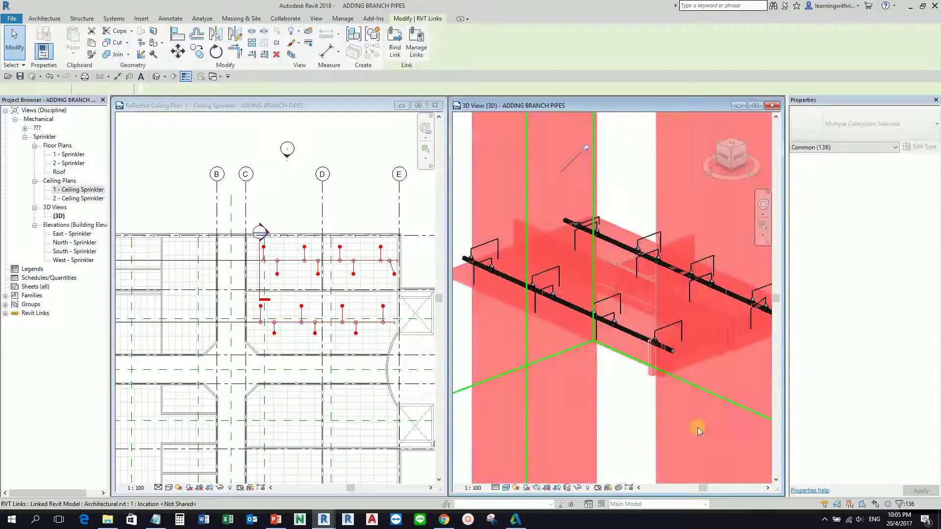
{"action": "key", "text": "Escape"}
{"action": "middle_click_drag", "start_coordinate": [662, 378], "coordinate": [609, 319], "text": "shift"}
{"action": "scroll", "coordinate": [605, 321], "scroll_direction": "up", "scroll_amount": 4}
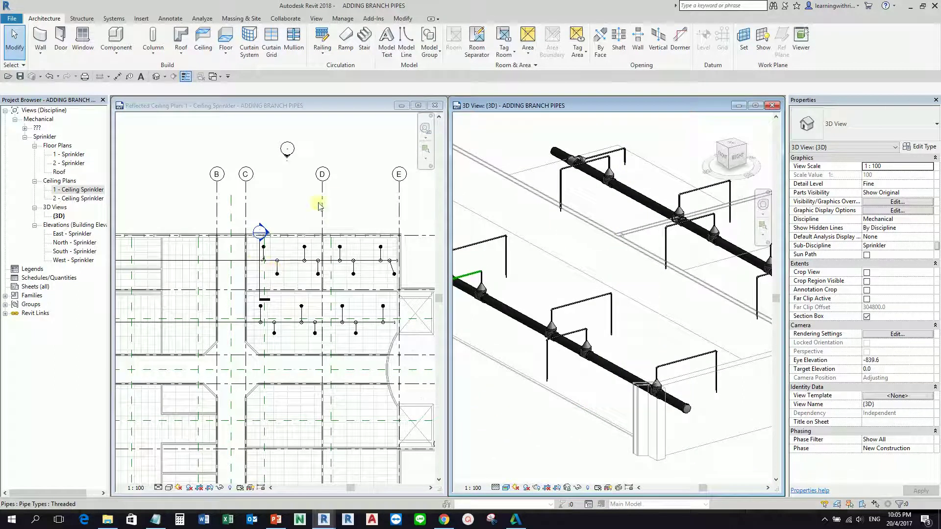
{"action": "left_click", "coordinate": [337, 197]}
{"action": "scroll", "coordinate": [373, 255], "scroll_direction": "up", "scroll_amount": 4}
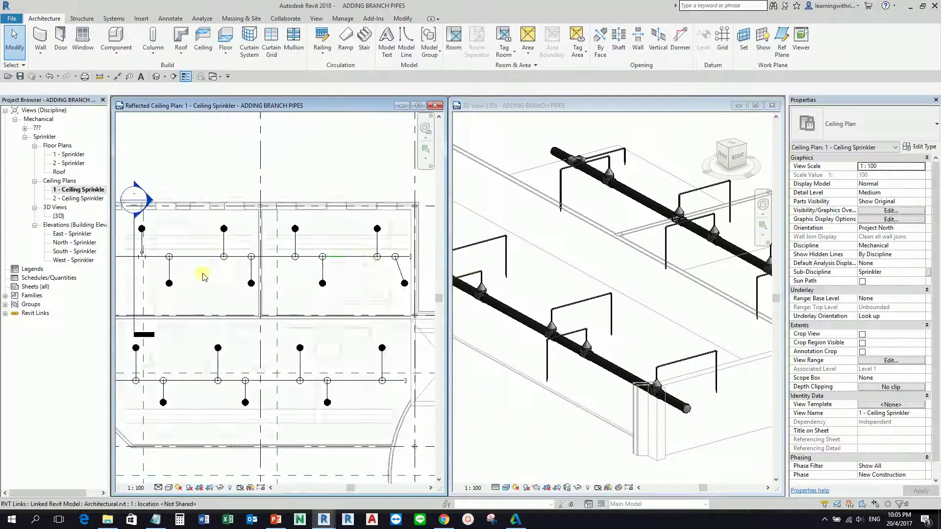
{"action": "scroll", "coordinate": [204, 276], "scroll_direction": "down", "scroll_amount": 1}
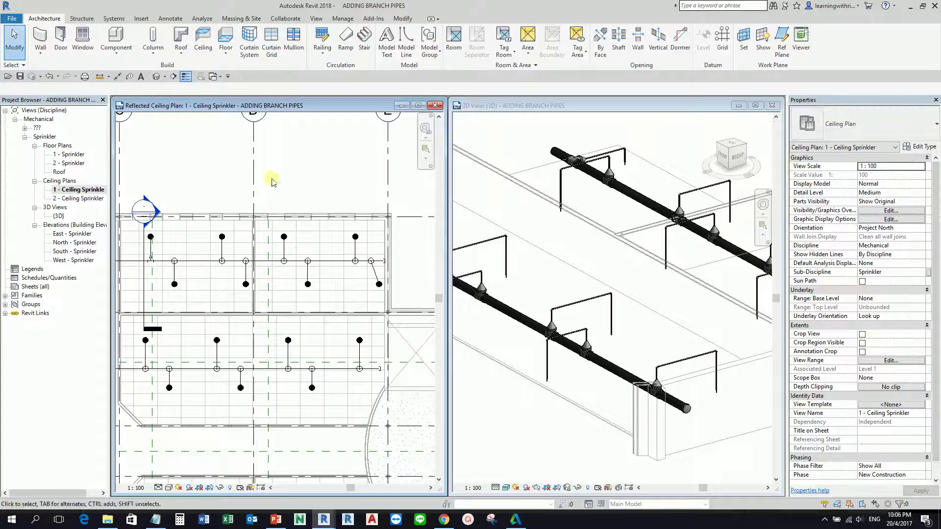
{"action": "mouse_move", "coordinate": [269, 299]}
{"action": "middle_mouse_down"}
{"action": "mouse_move", "coordinate": [276, 283]}
{"action": "mouse_move", "coordinate": [270, 287]}
{"action": "middle_mouse_up"}
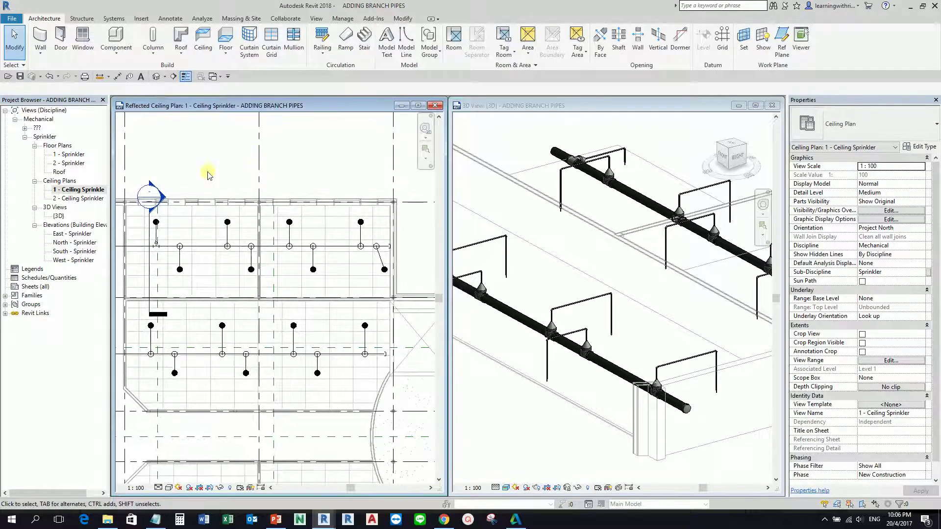